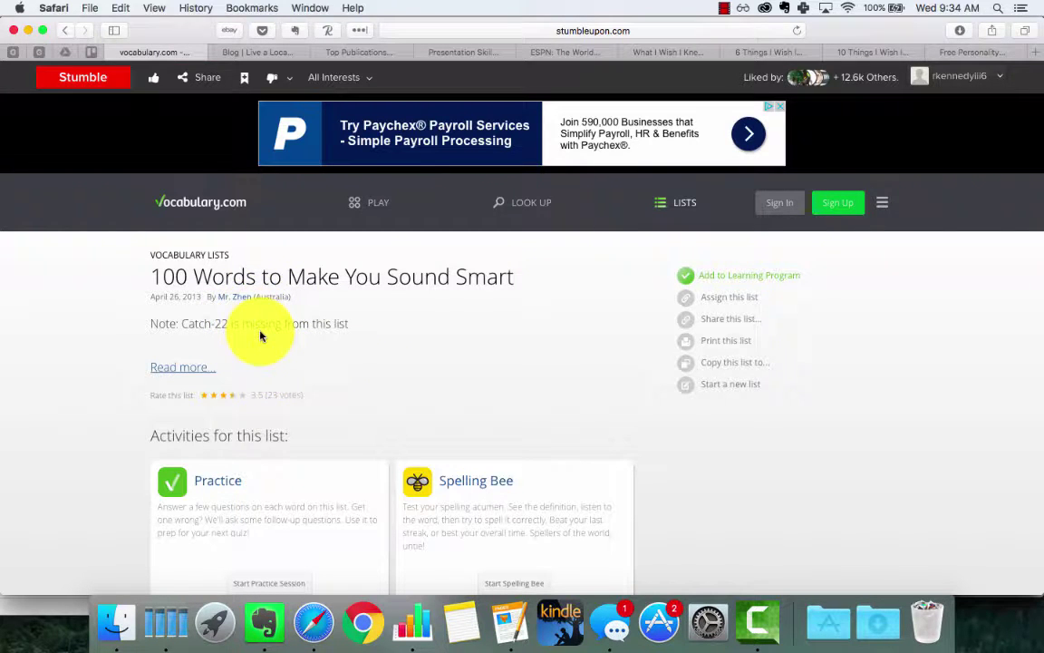
# - Look through the "100 Words to Make You Sound Smart" vocabulary list page
pyautogui.scroll(-3, 260, 336)
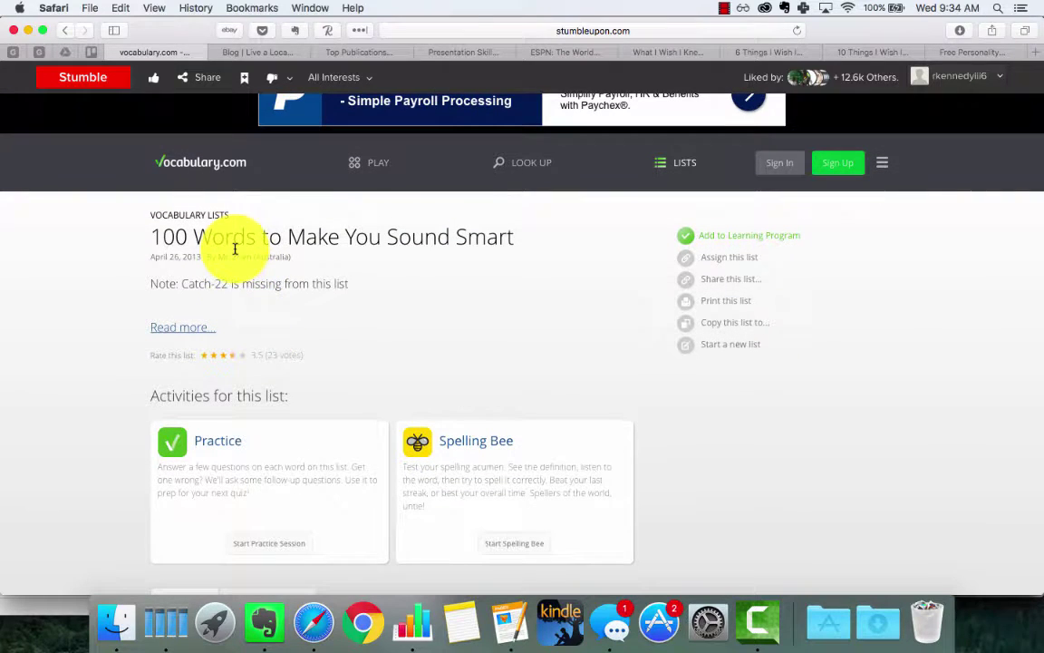
pyautogui.scroll(-10, 388, 306)
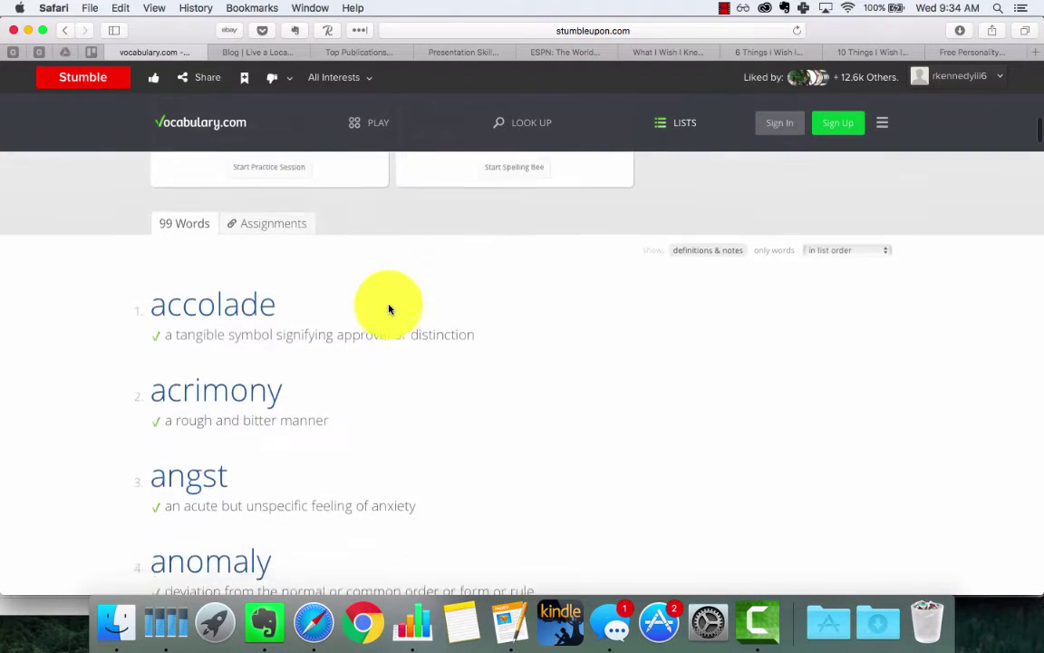
pyautogui.scroll(-10, 389, 309)
pyautogui.scroll(20, 389, 310)
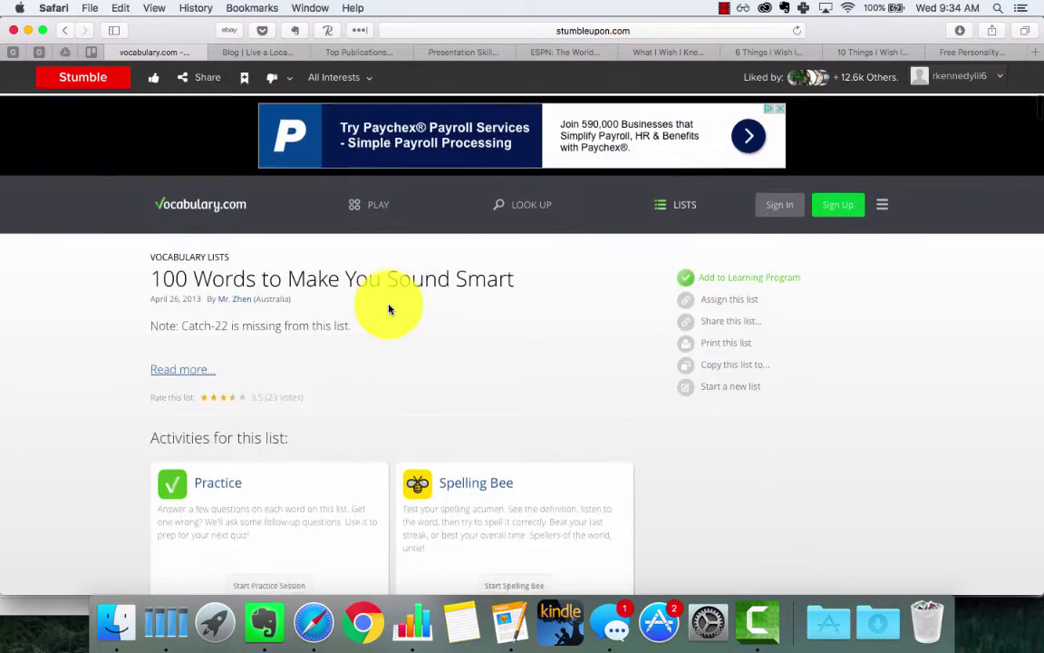
# - Stumble through three more suggested pages on StumbleUpon to look for content ideas
pyautogui.click(90, 83)
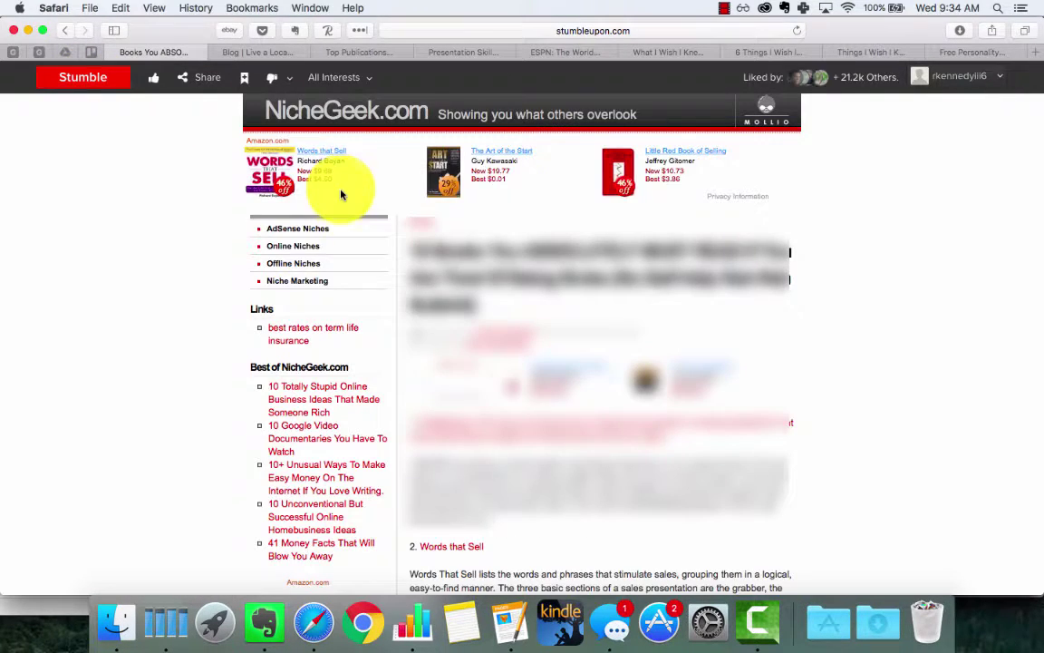
pyautogui.click(91, 80)
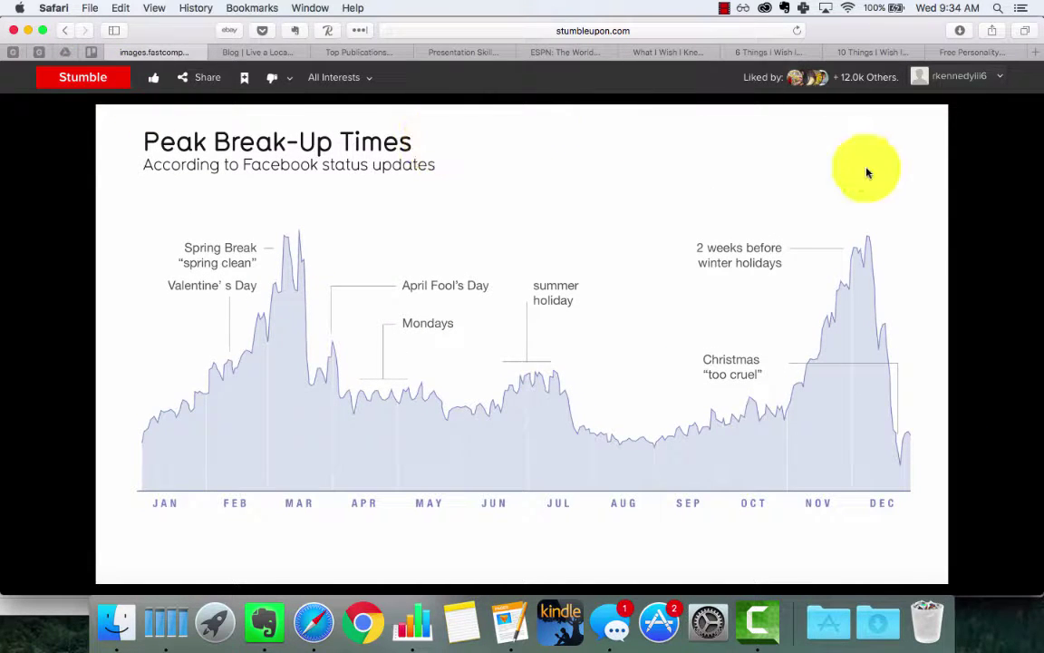
pyautogui.click(97, 79)
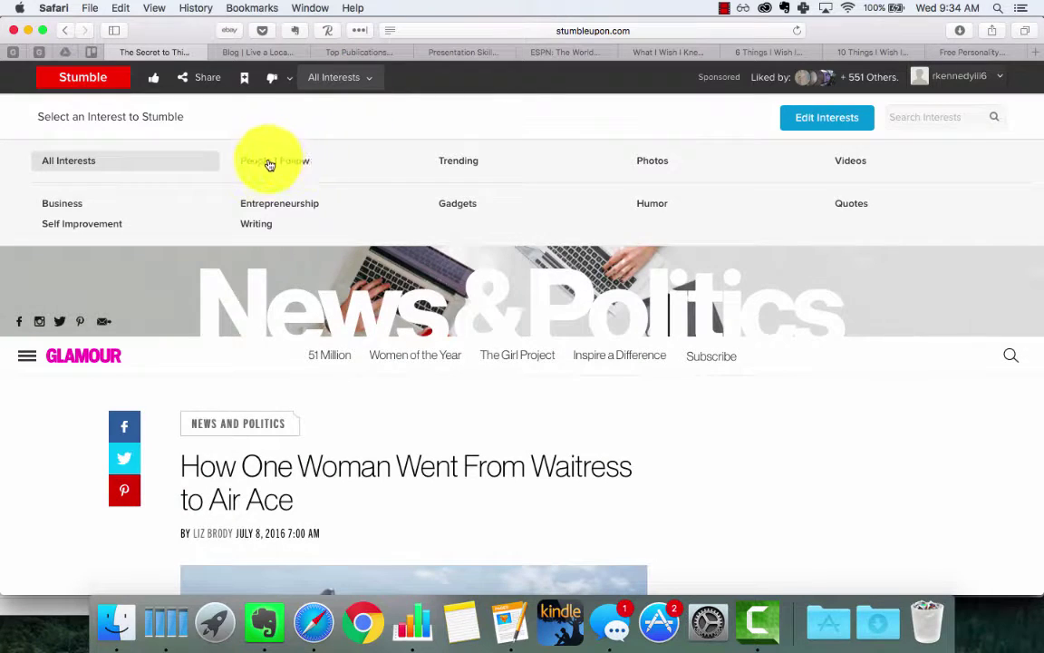
# - View the interest categories available for stumbling and close the list without changing the selection
pyautogui.click(179, 172)
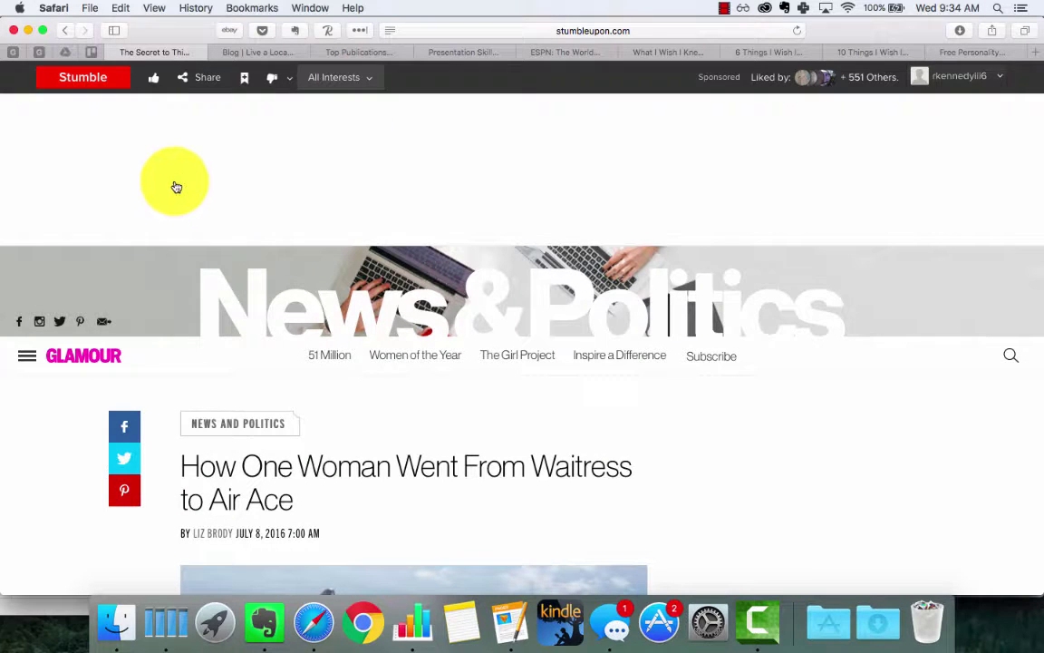
pyautogui.click(368, 81)
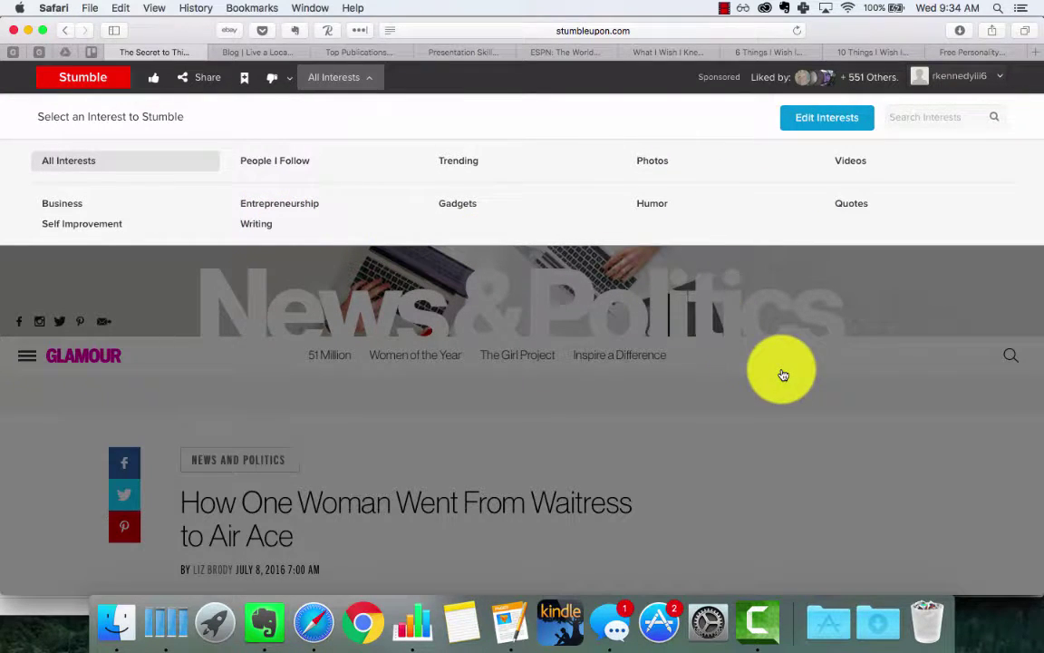
pyautogui.click(546, 78)
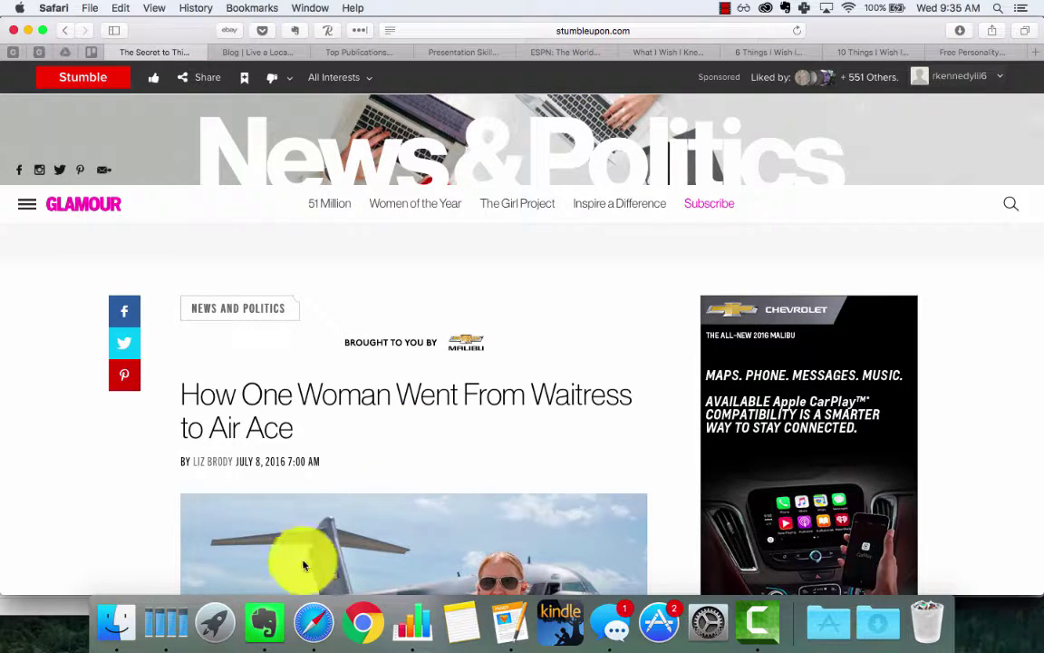
# - Switch to Evernote and examine the annual and monthly calendar worksheets in the Blog Planning Template note
pyautogui.click(264, 621)
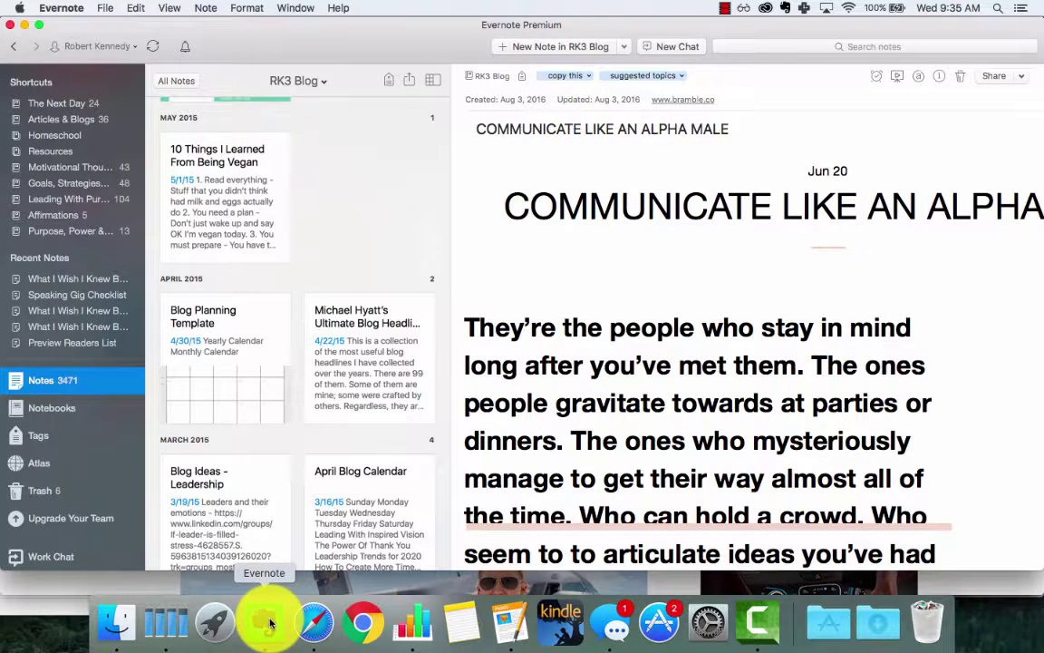
pyautogui.click(217, 360)
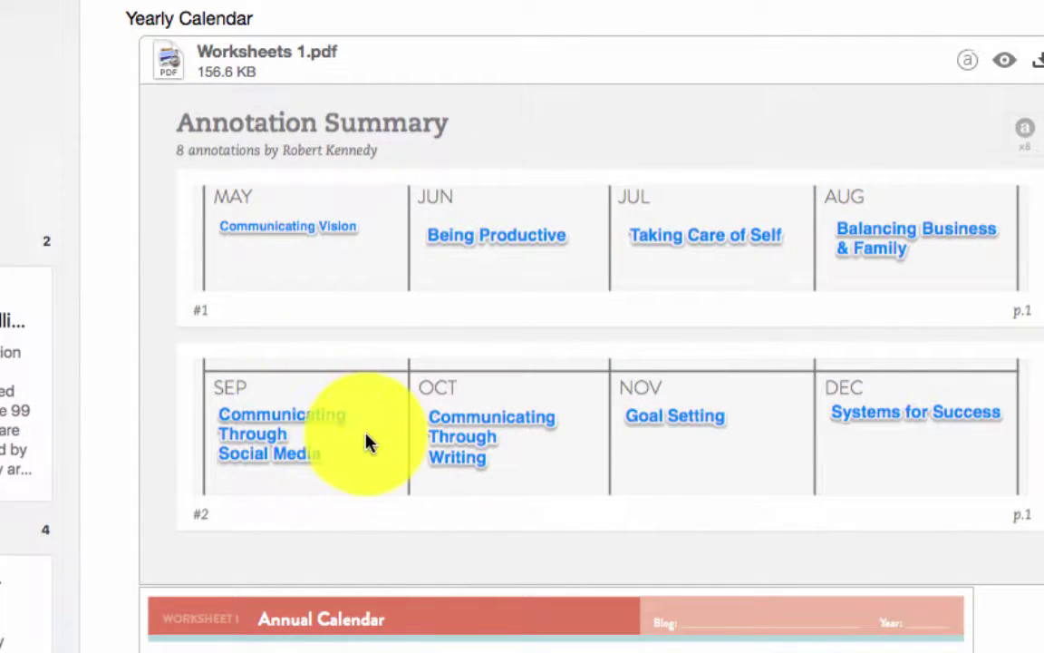
pyautogui.scroll(-5, 366, 442)
pyautogui.scroll(-3, 366, 442)
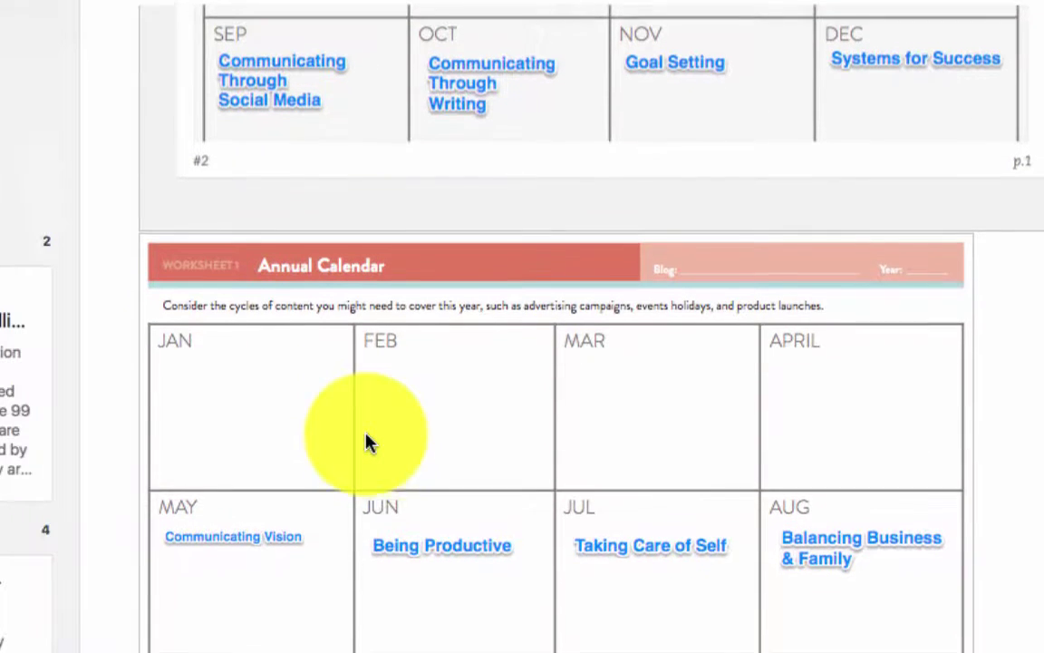
pyautogui.scroll(-3, 372, 454)
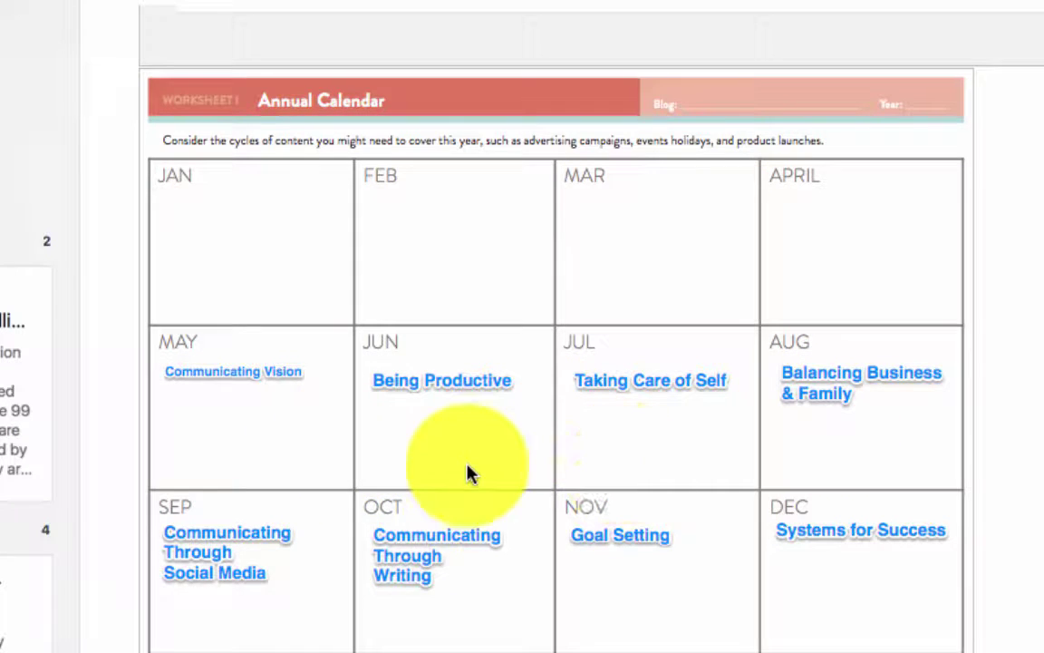
pyautogui.scroll(-1, 378, 481)
pyautogui.scroll(-3, 378, 488)
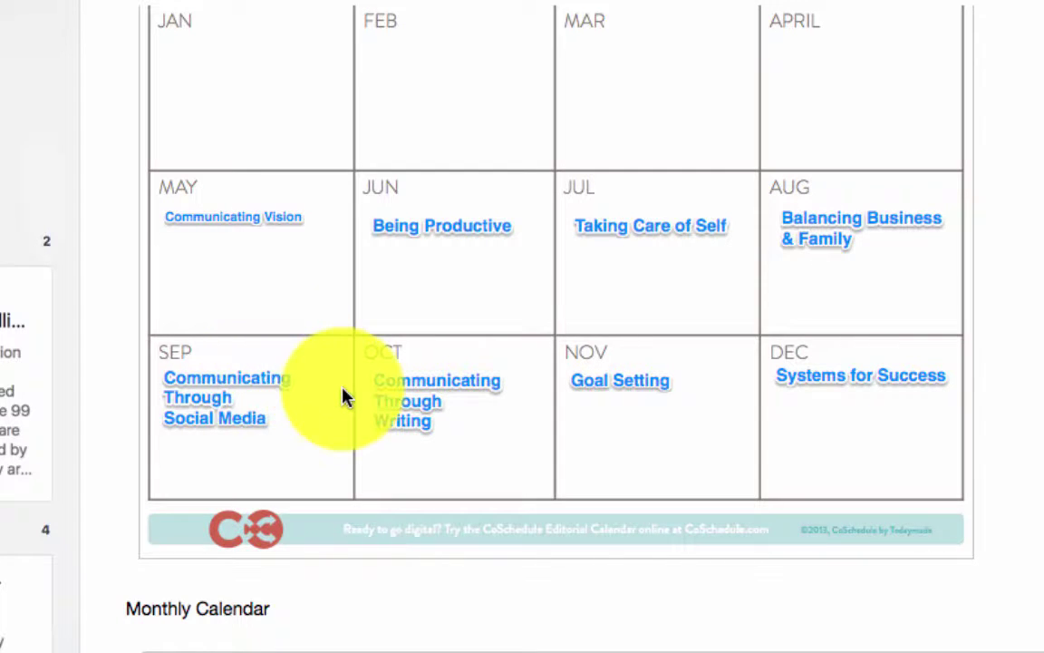
pyautogui.scroll(-5, 346, 396)
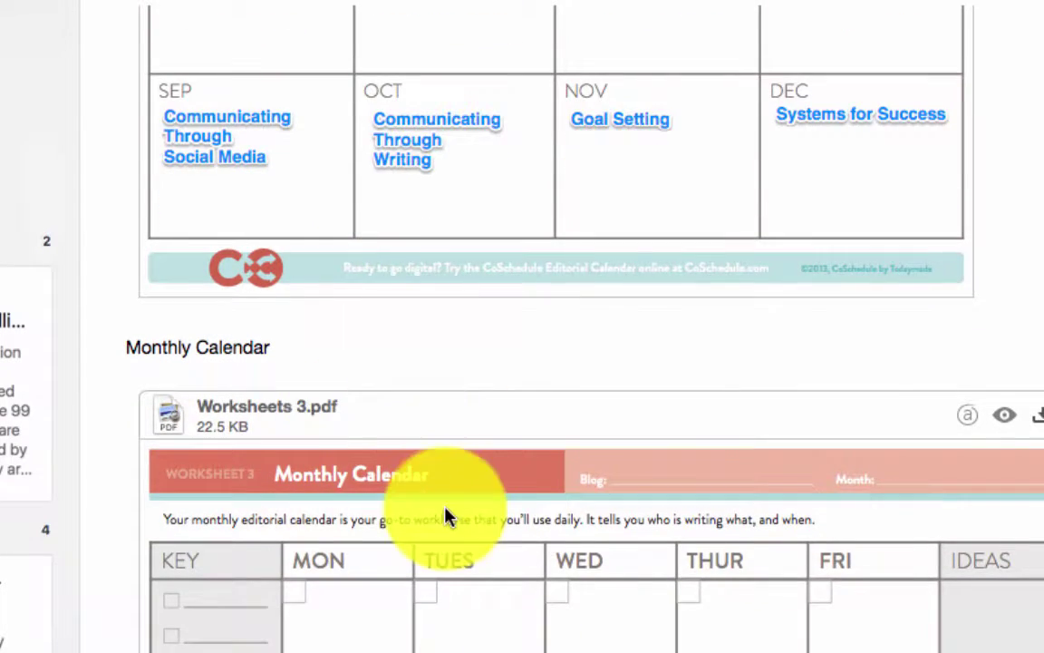
pyautogui.scroll(-5, 448, 515)
pyautogui.scroll(8, 447, 515)
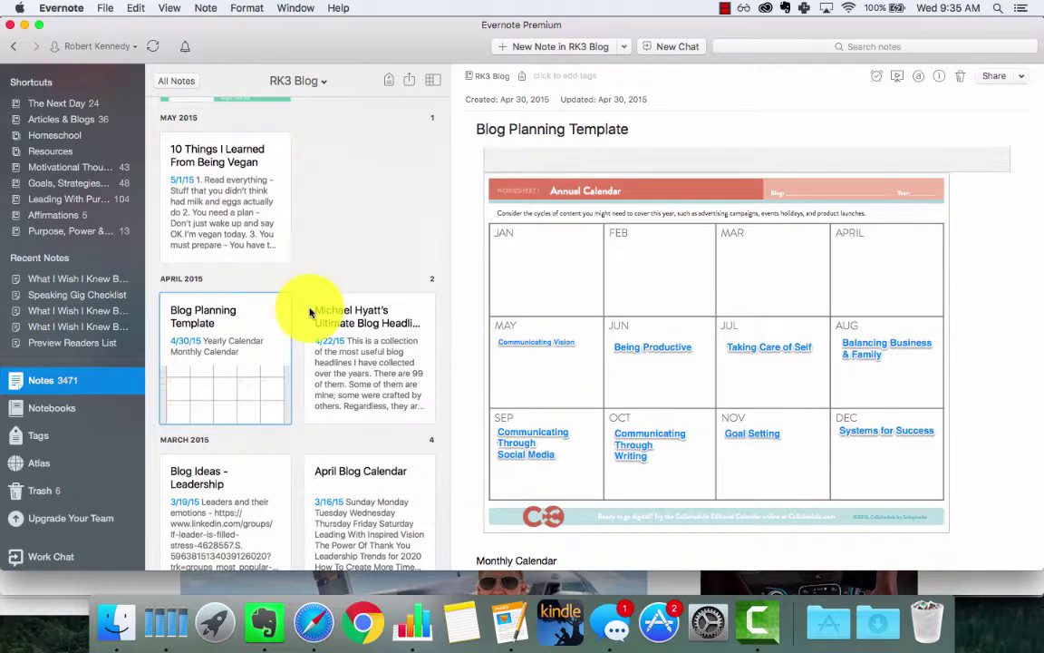
# - Find and open the "Blog Calendar 2016 - August to December" note in the Articles & Blogs notebook
pyautogui.click(85, 121)
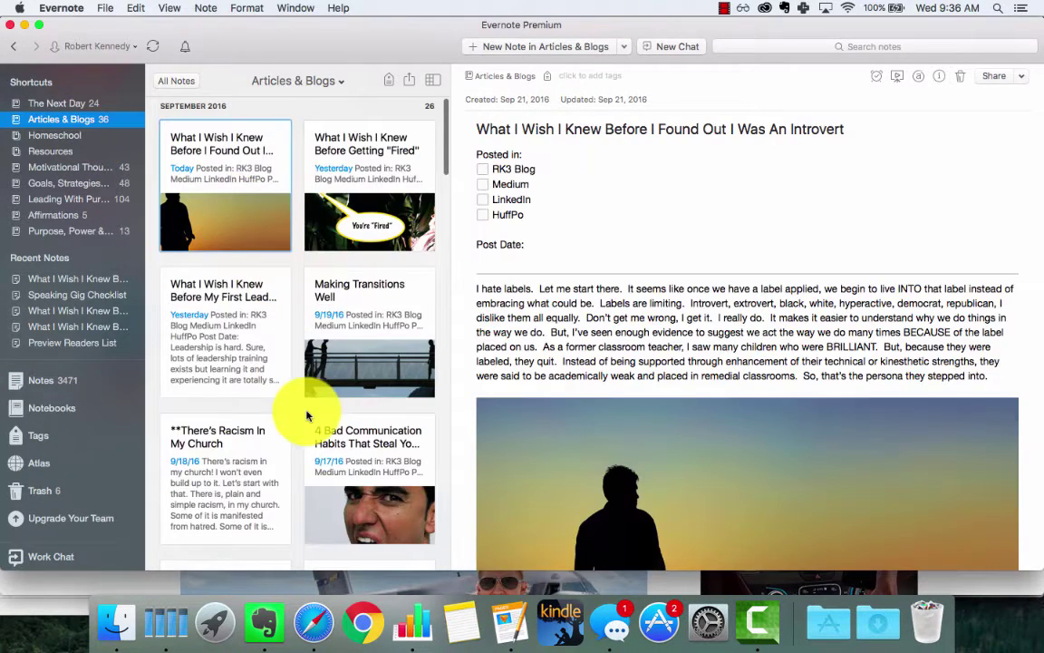
pyautogui.scroll(-5, 304, 415)
pyautogui.scroll(-15, 307, 415)
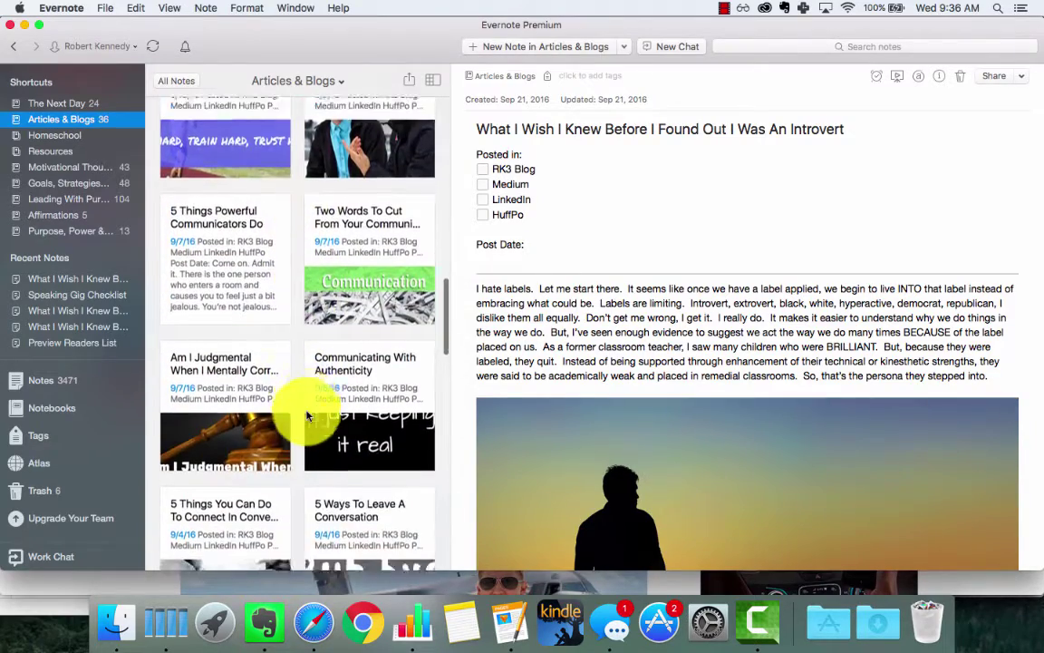
pyautogui.scroll(-6, 306, 415)
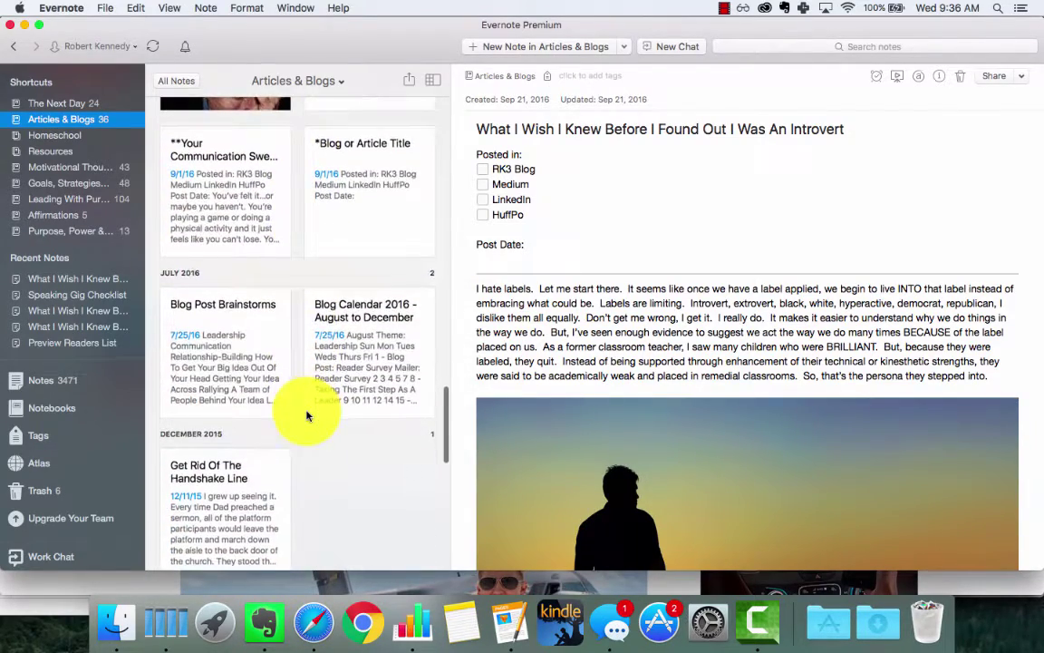
pyautogui.click(329, 366)
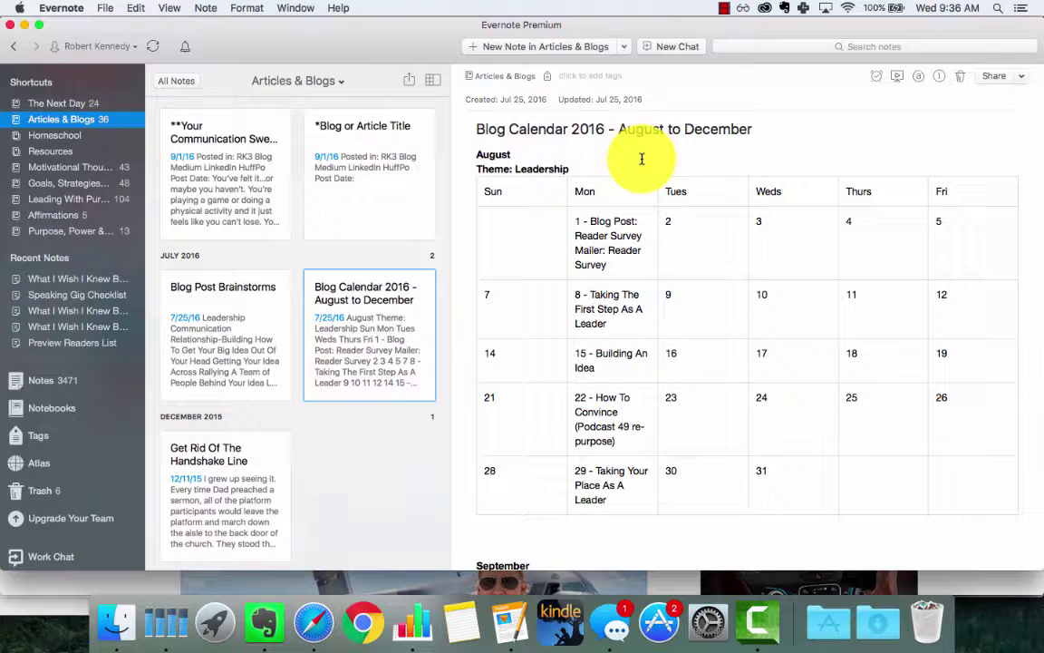
# - Review the August post schedule and the monthly themes for September and October in the blog calendar
pyautogui.click(604, 235)
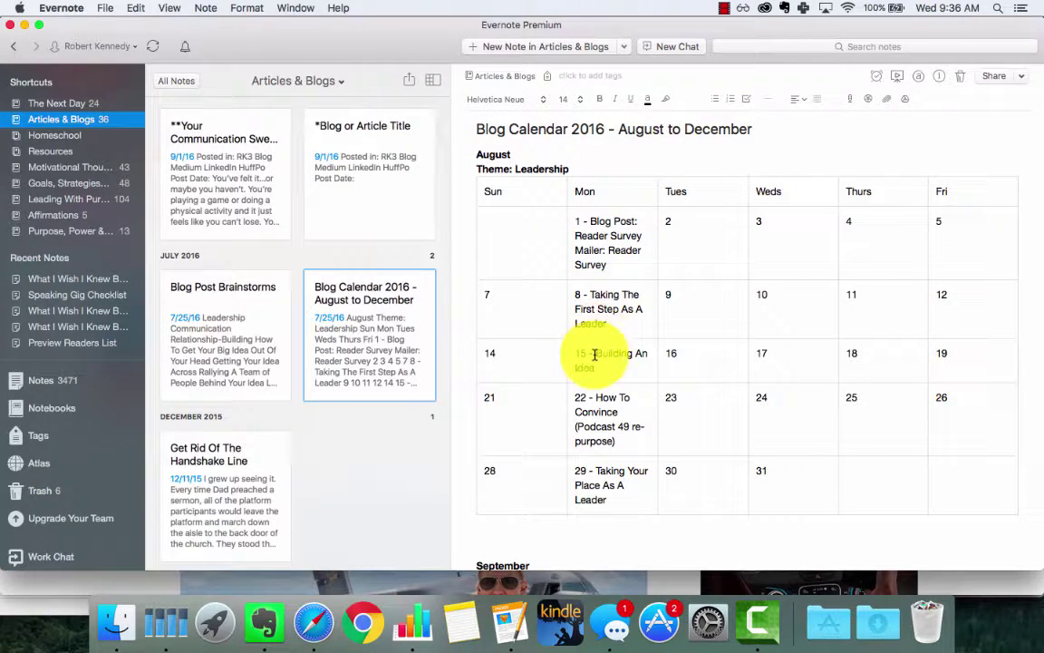
pyautogui.click(594, 398)
pyautogui.scroll(-5, 595, 490)
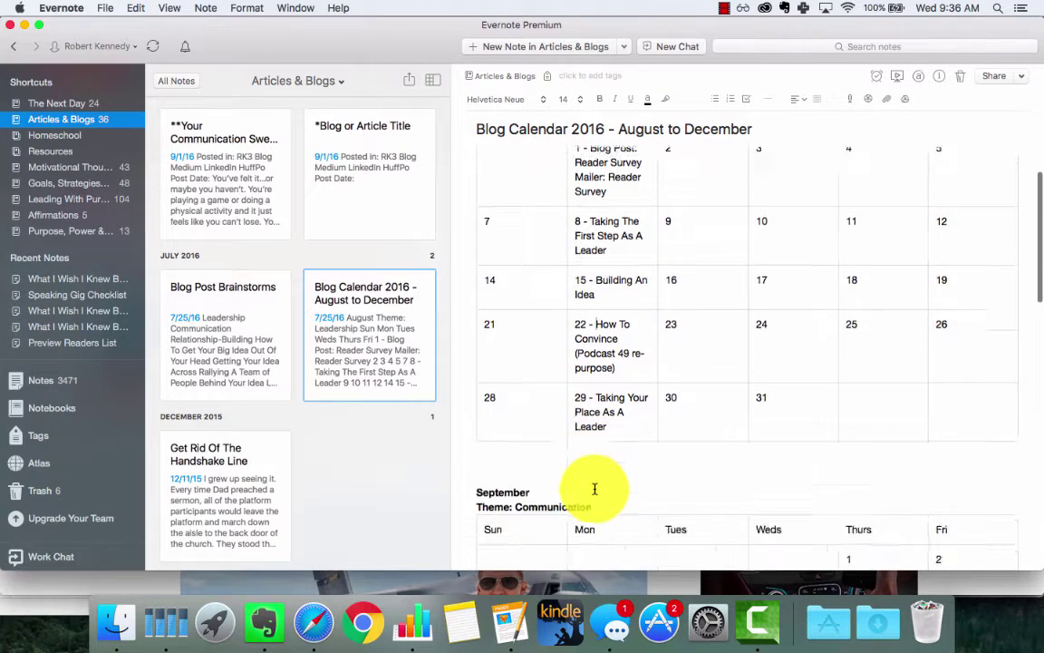
pyautogui.scroll(-5, 595, 489)
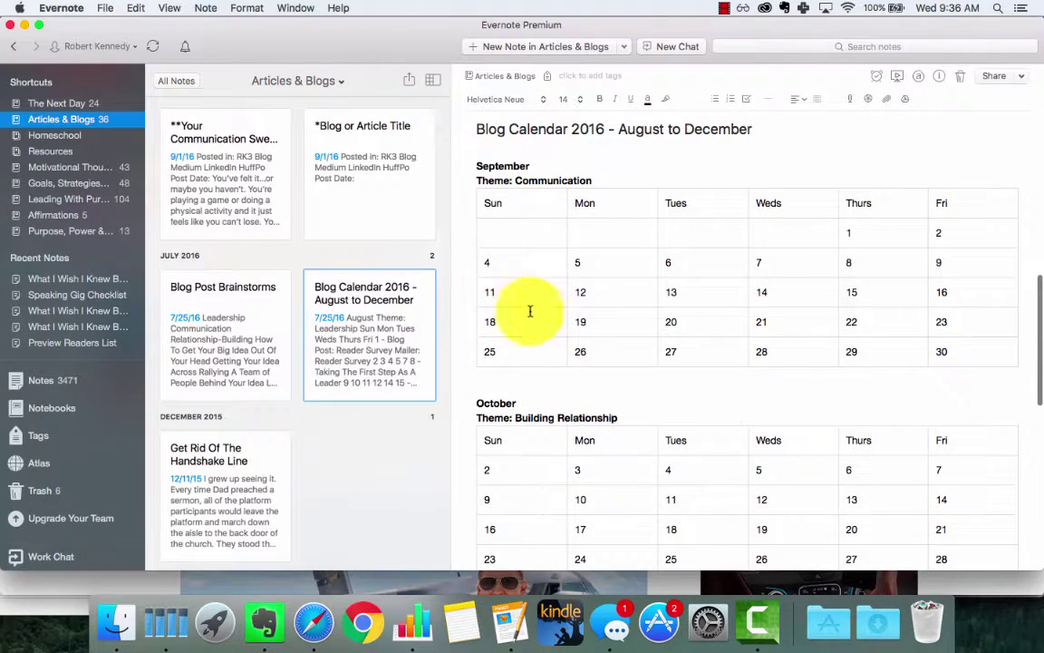
pyautogui.scroll(3, 583, 357)
pyautogui.scroll(1, 634, 435)
pyautogui.scroll(5, 583, 326)
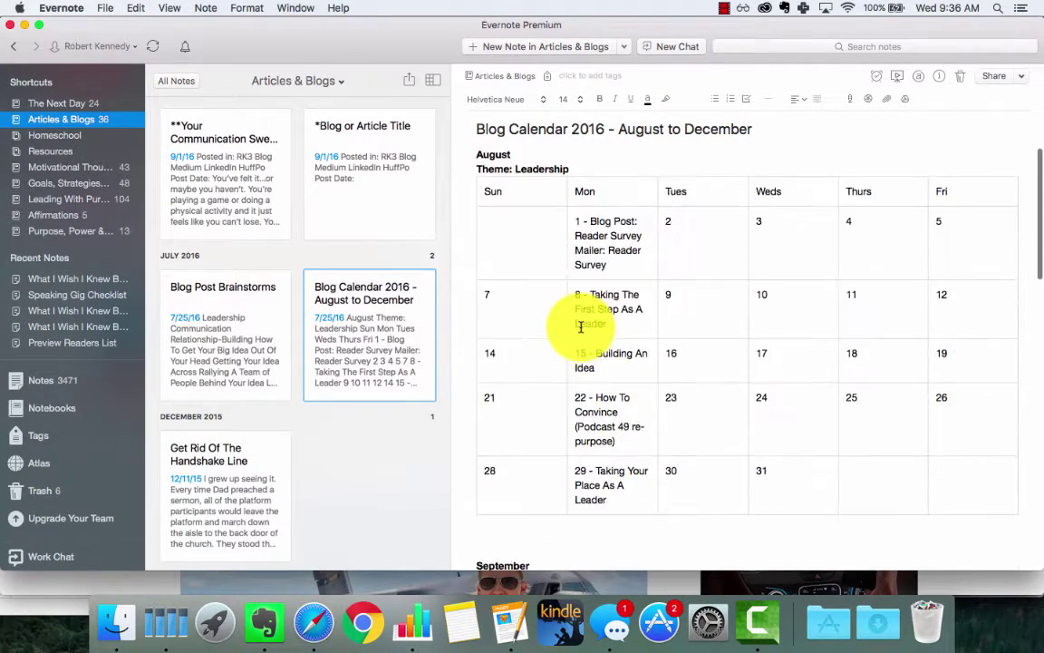
pyautogui.scroll(-2, 592, 439)
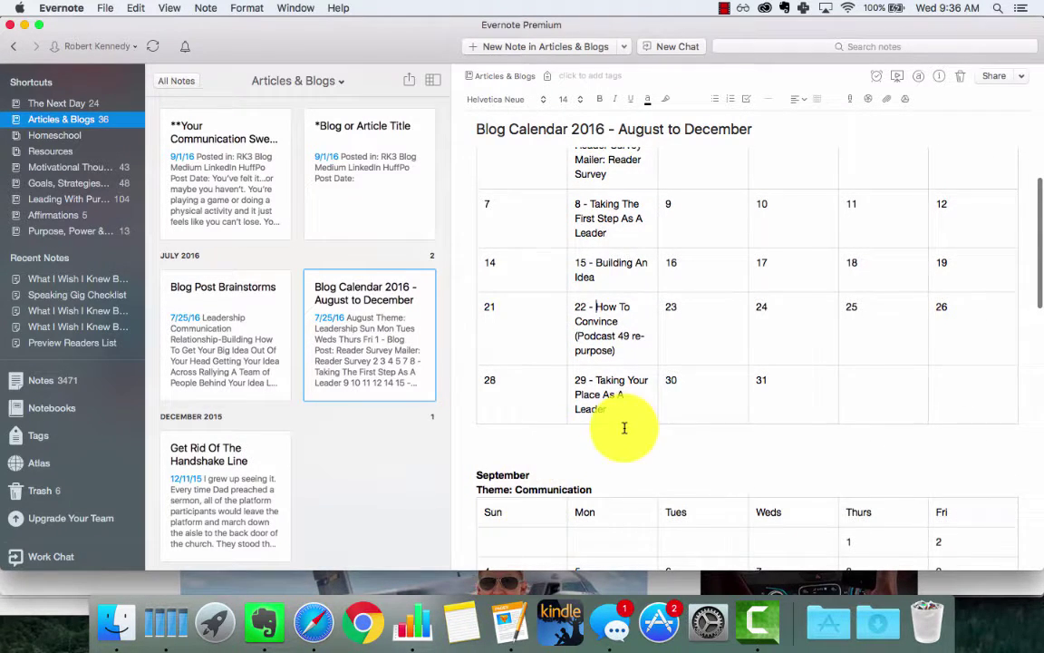
pyautogui.scroll(2, 624, 426)
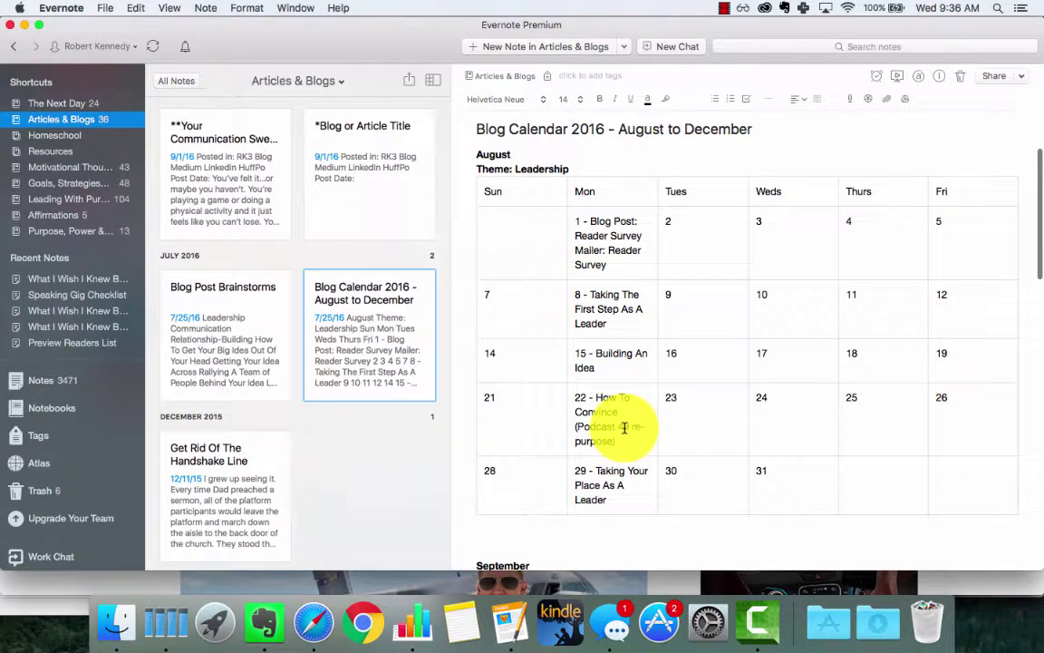
# - View the topic table in the Blog Post Brainstorms note and return to the Blog Calendar 2016 note
pyautogui.click(237, 333)
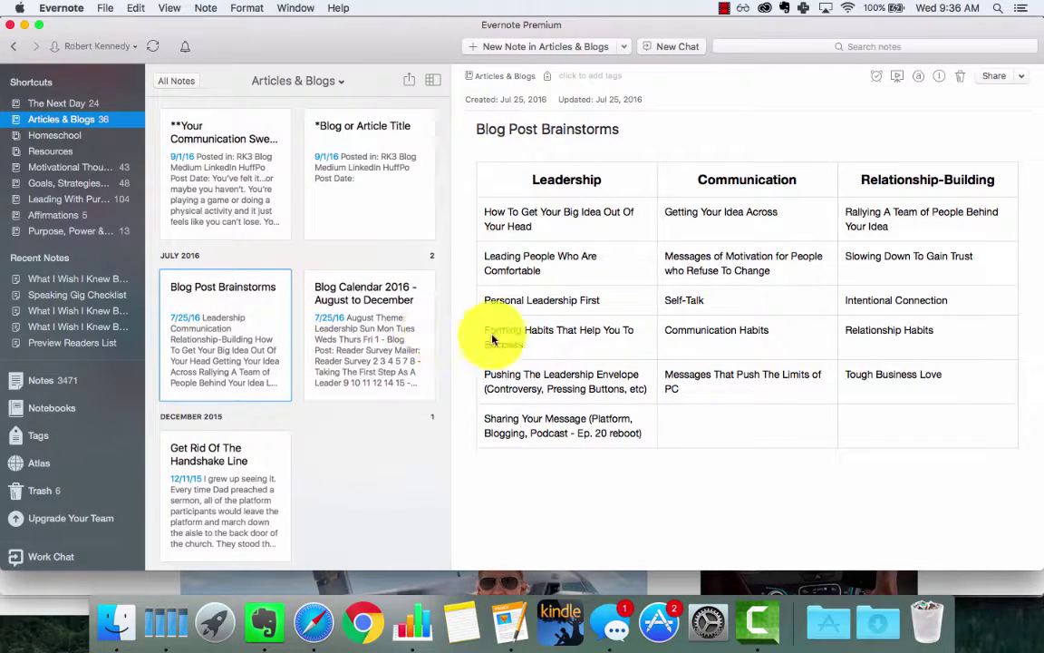
pyautogui.click(349, 353)
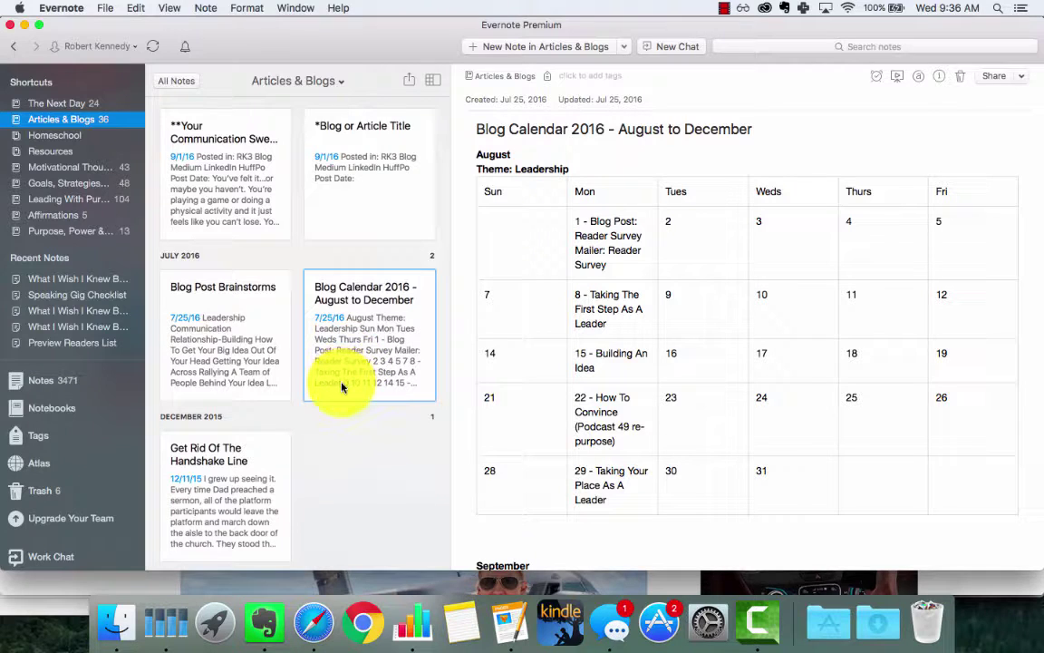
# - Switch to Safari and show the Blogging Organizer board in Trello
pyautogui.click(316, 621)
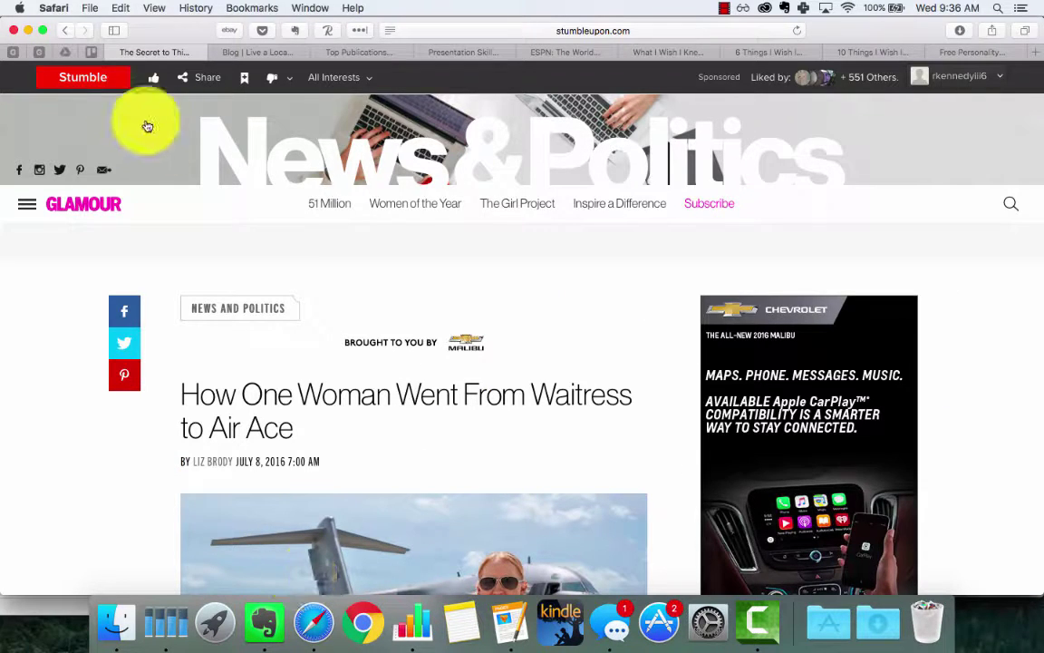
pyautogui.click(93, 54)
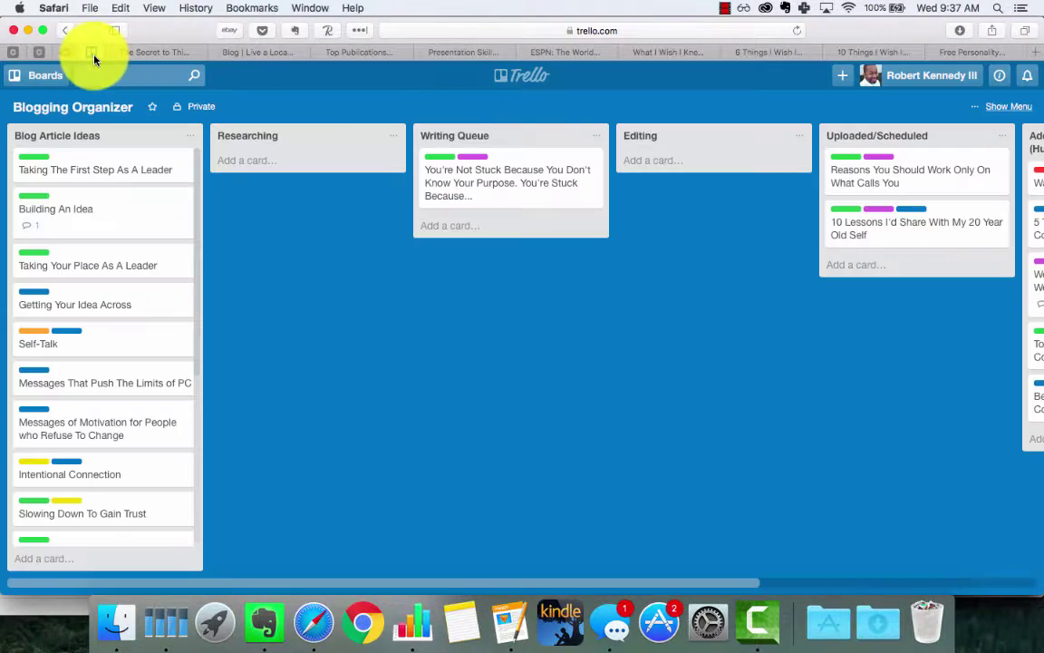
# - Open the "Book Project - 7 Ways" board and move the "Get cover graphics done" card from Doing to Done
pyautogui.click(504, 86)
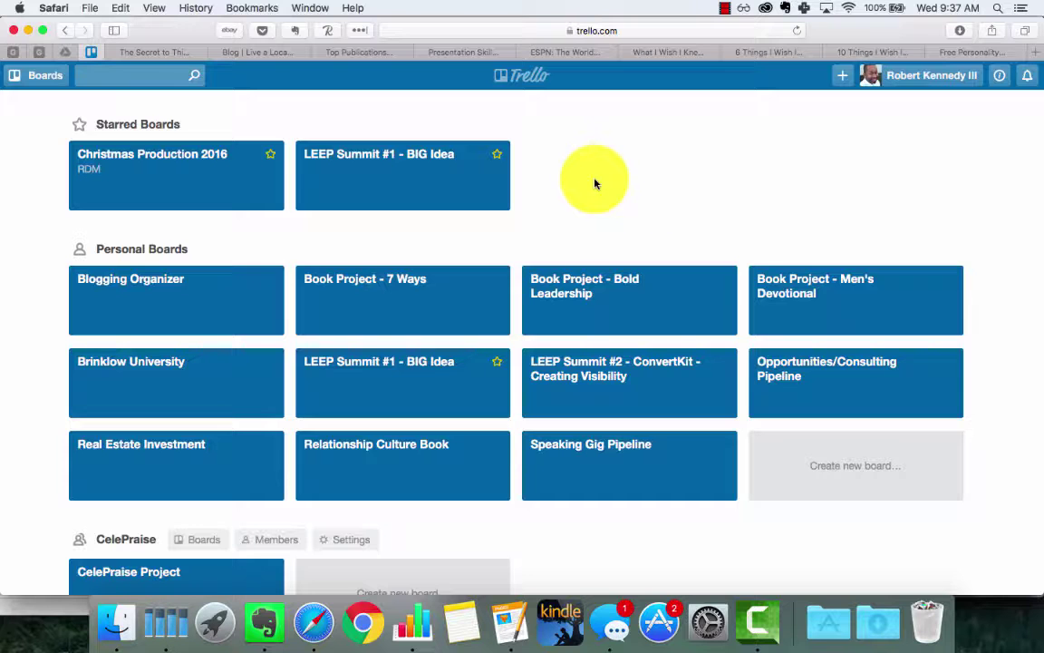
pyautogui.click(360, 285)
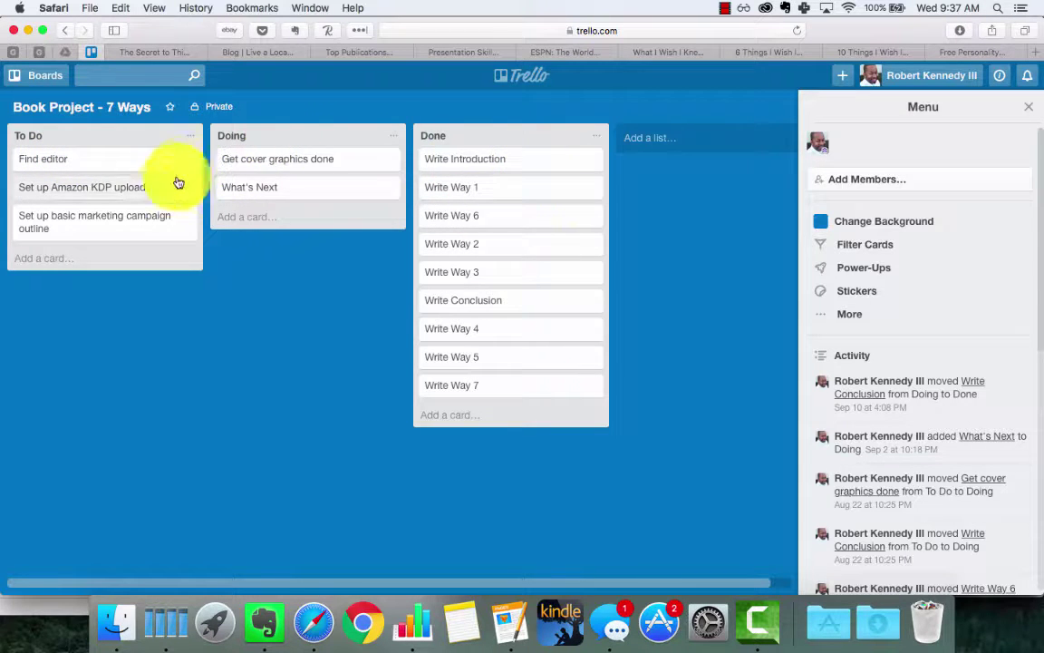
pyautogui.moveTo(269, 166); pyautogui.dragTo(467, 197)
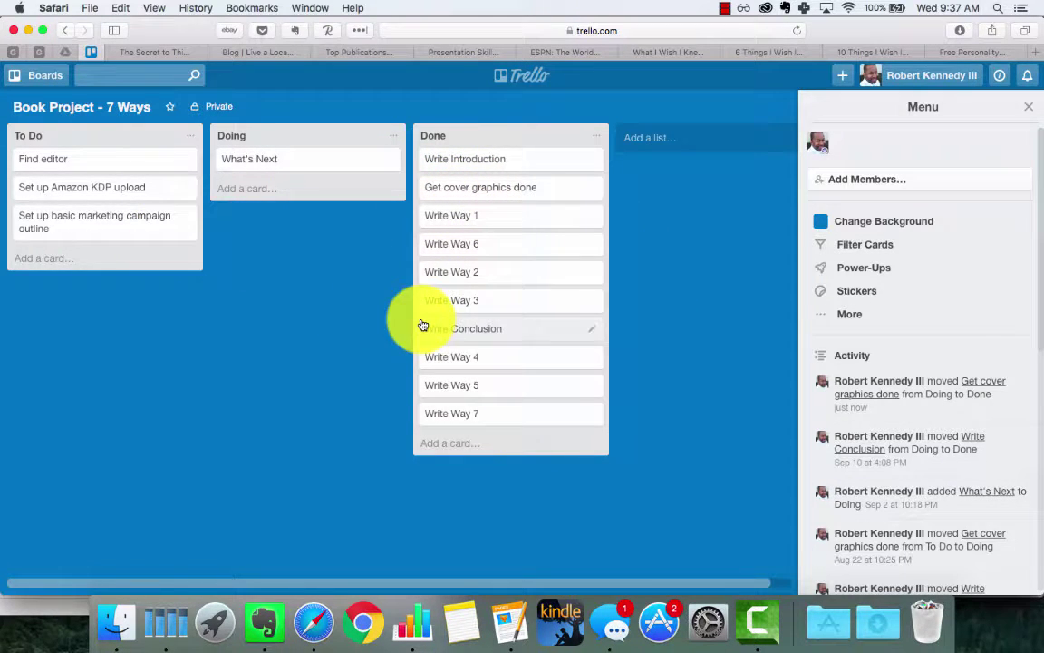
# - Go back to the boards overview and reopen the Blogging Organizer board
pyautogui.click(531, 78)
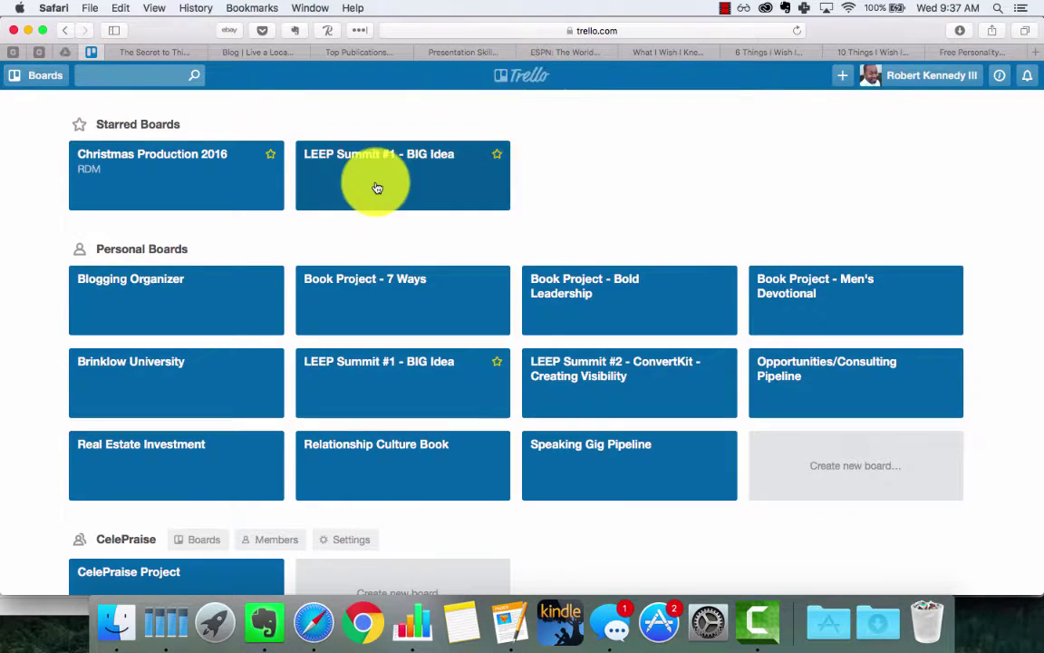
pyautogui.click(147, 294)
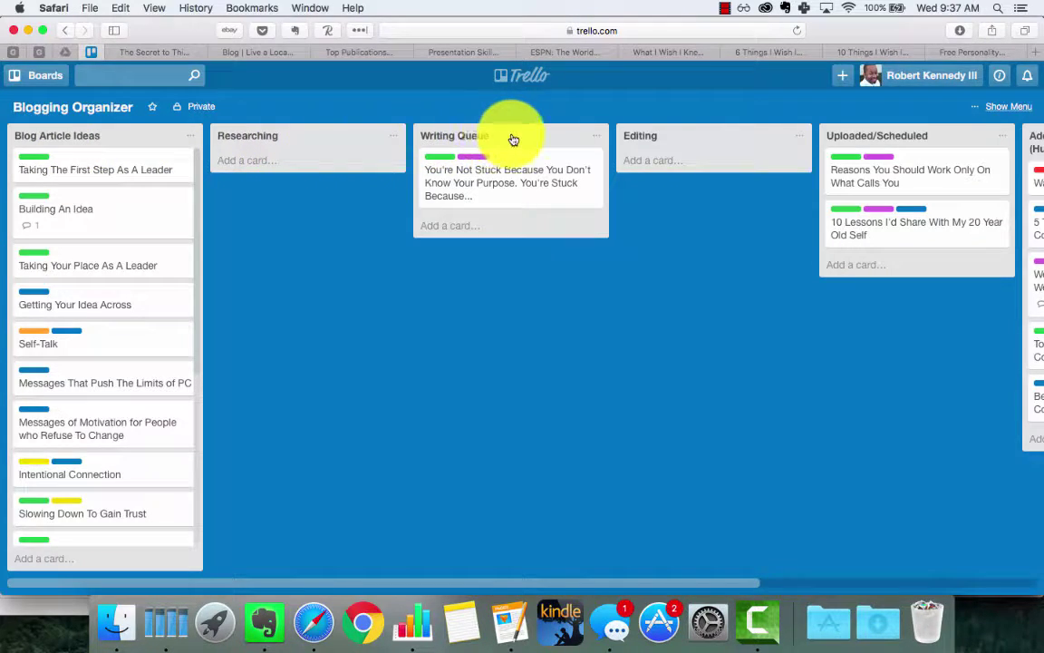
# - Look across the board's lists as far as Added To Other Channels, and reopen the Blogging Organizer board from the boards overview
pyautogui.hscroll(3, 513, 140)
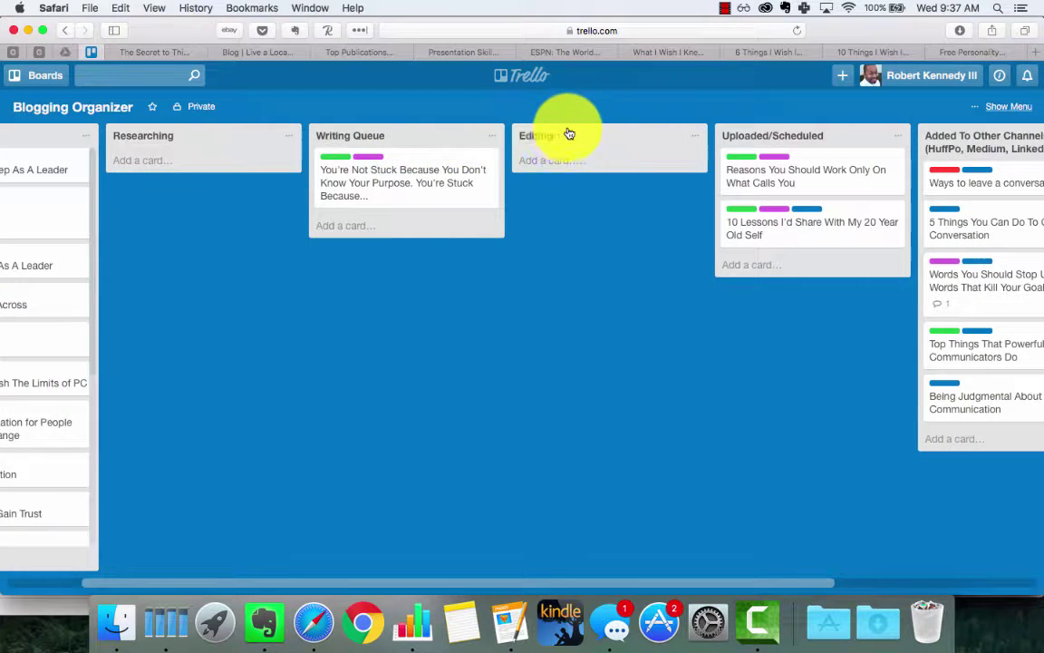
pyautogui.hscroll(8, 562, 134)
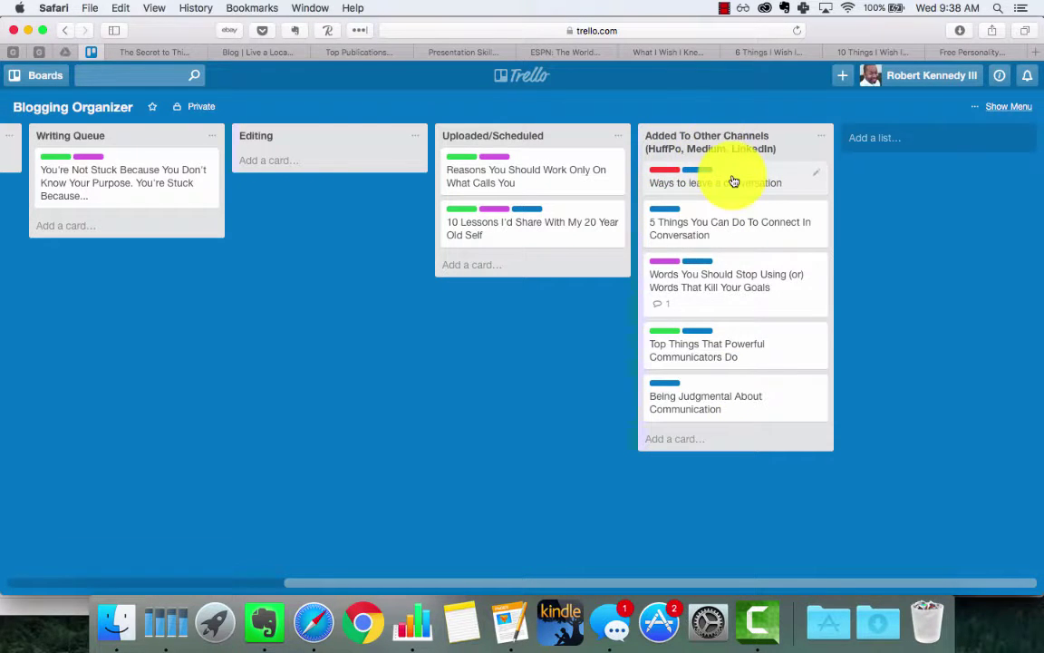
pyautogui.hscroll(-15, 734, 181)
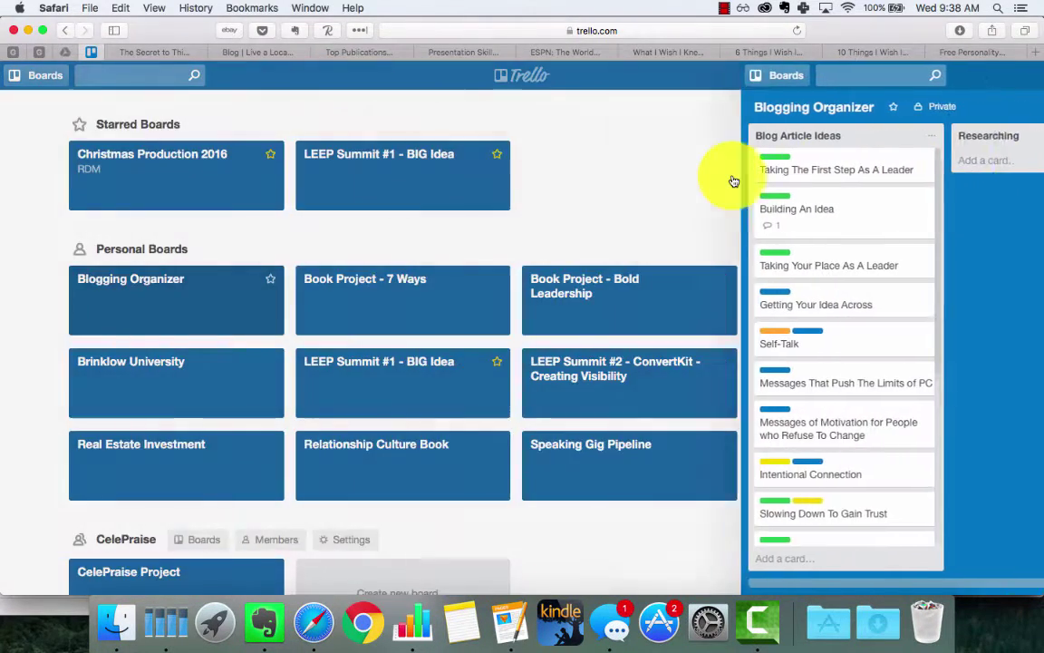
pyautogui.click(203, 292)
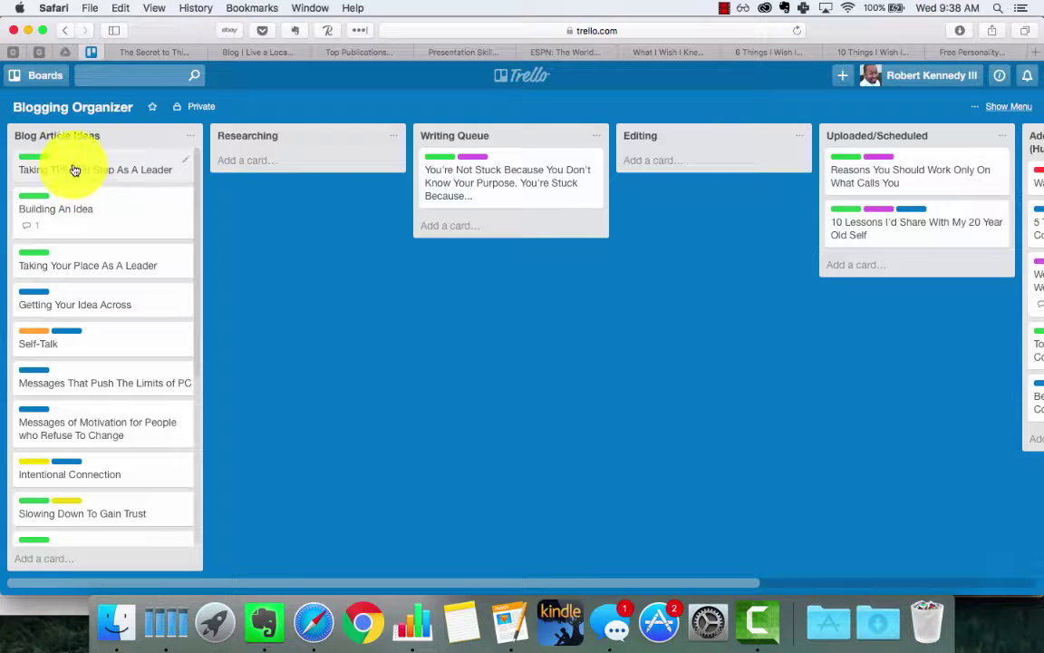
# - Open the "Getting Your Idea Across" card, show its available category labels, and close the card without changing them
pyautogui.click(47, 297)
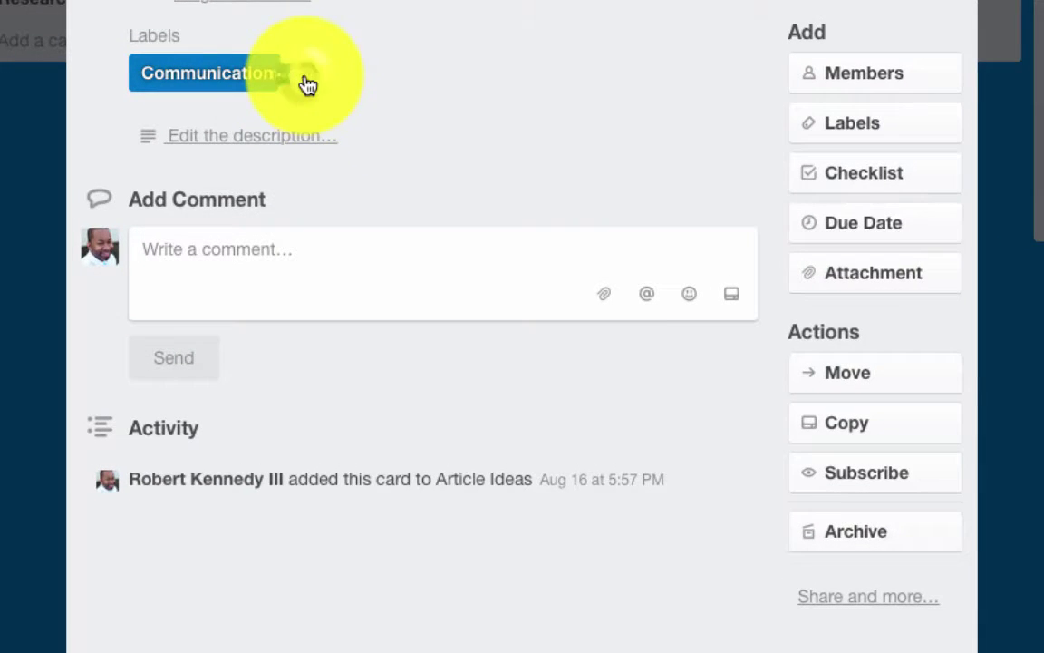
pyautogui.click(370, 145)
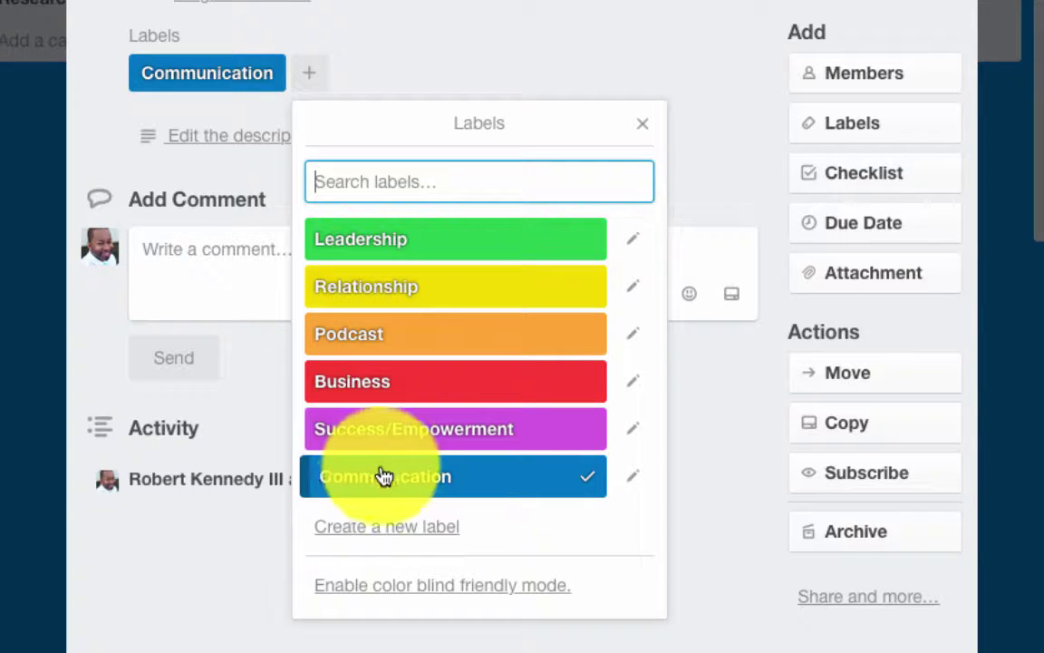
pyautogui.click(501, 28)
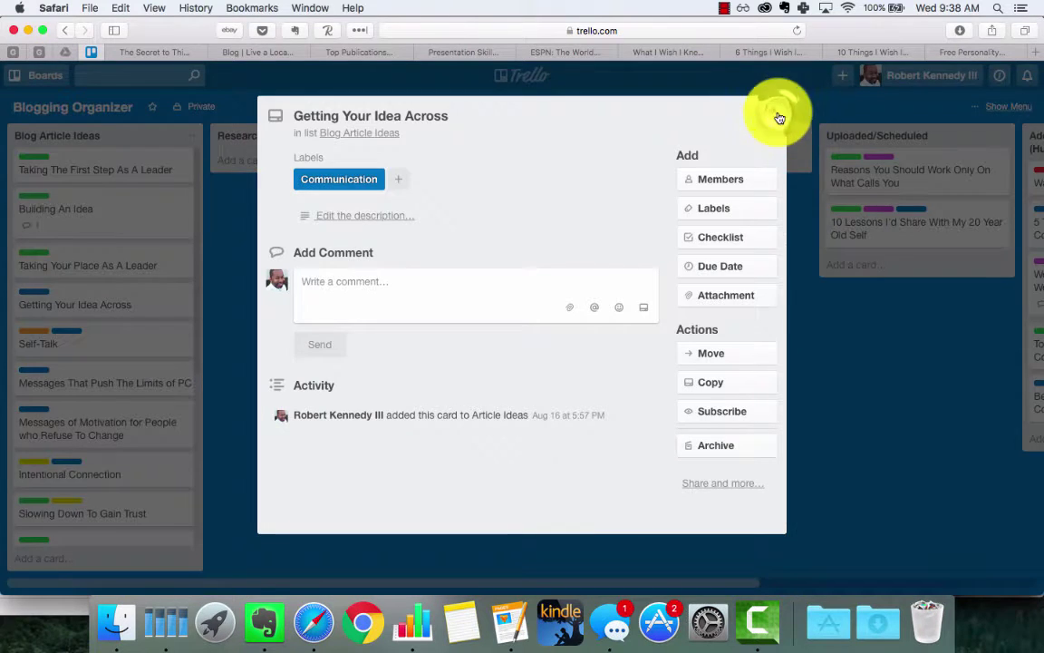
pyautogui.click(751, 116)
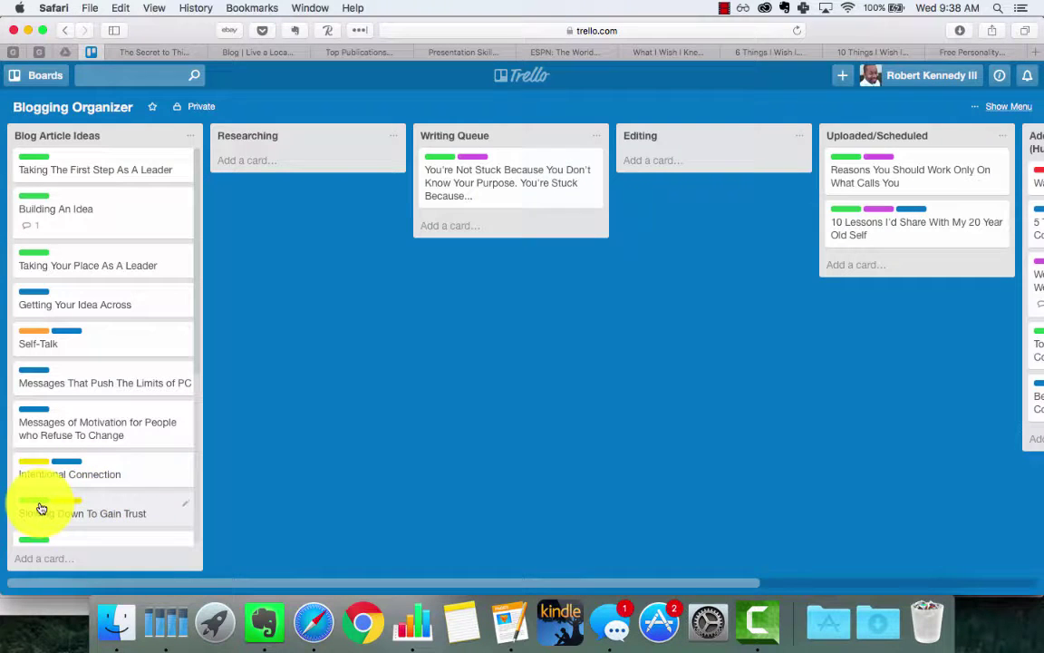
# - Look through the cards in the Blog Article Ideas list down to the "What I Wish Series" card
pyautogui.scroll(-5, 70, 489)
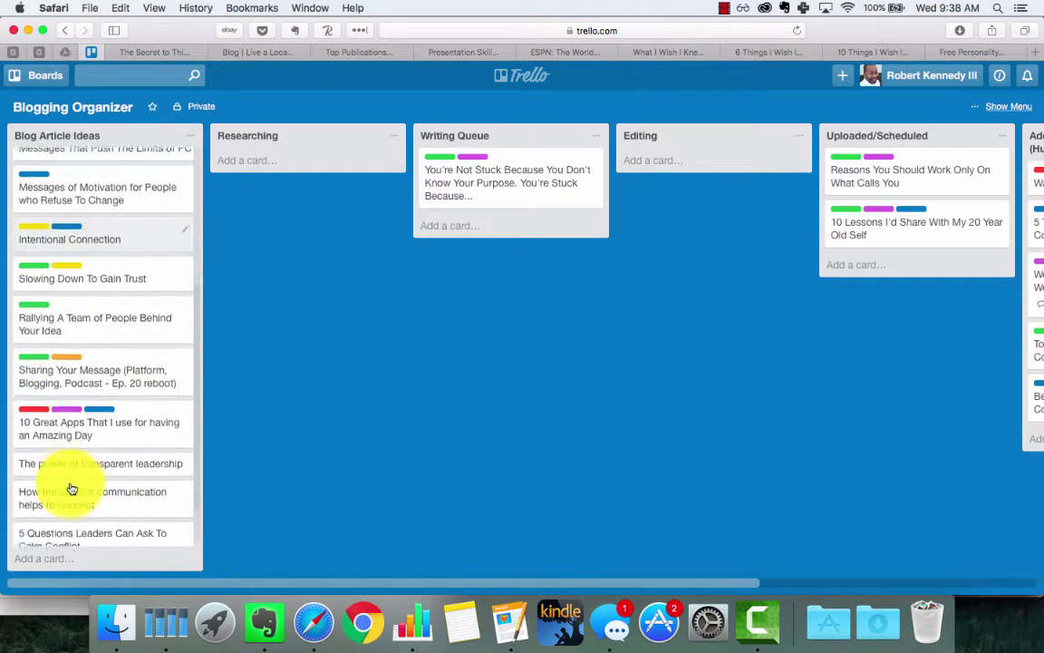
pyautogui.scroll(-2, 72, 489)
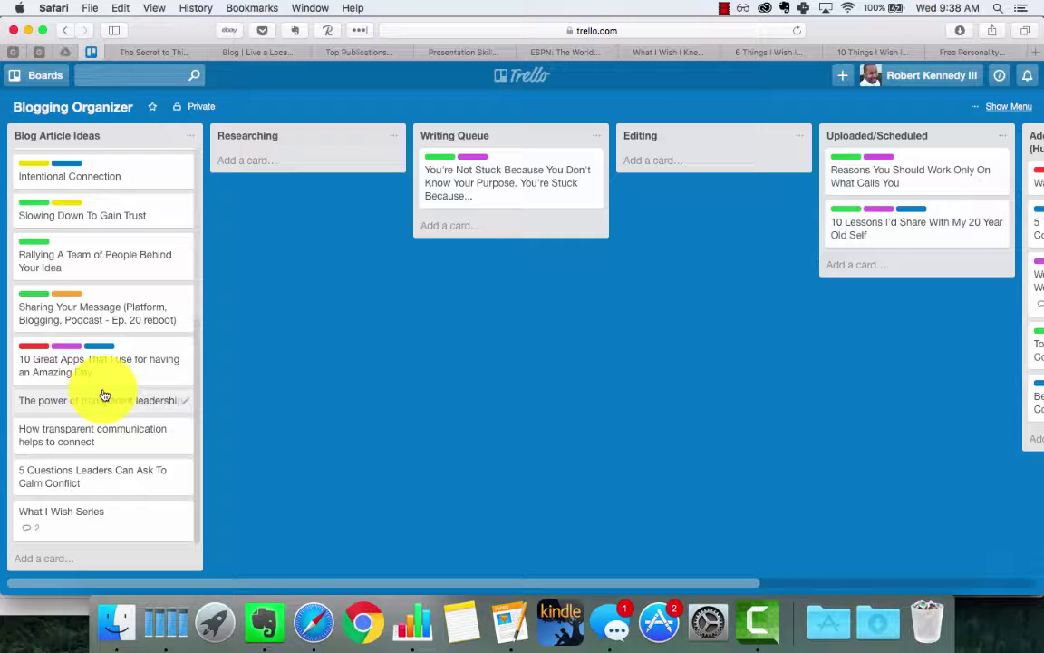
pyautogui.scroll(1, 155, 472)
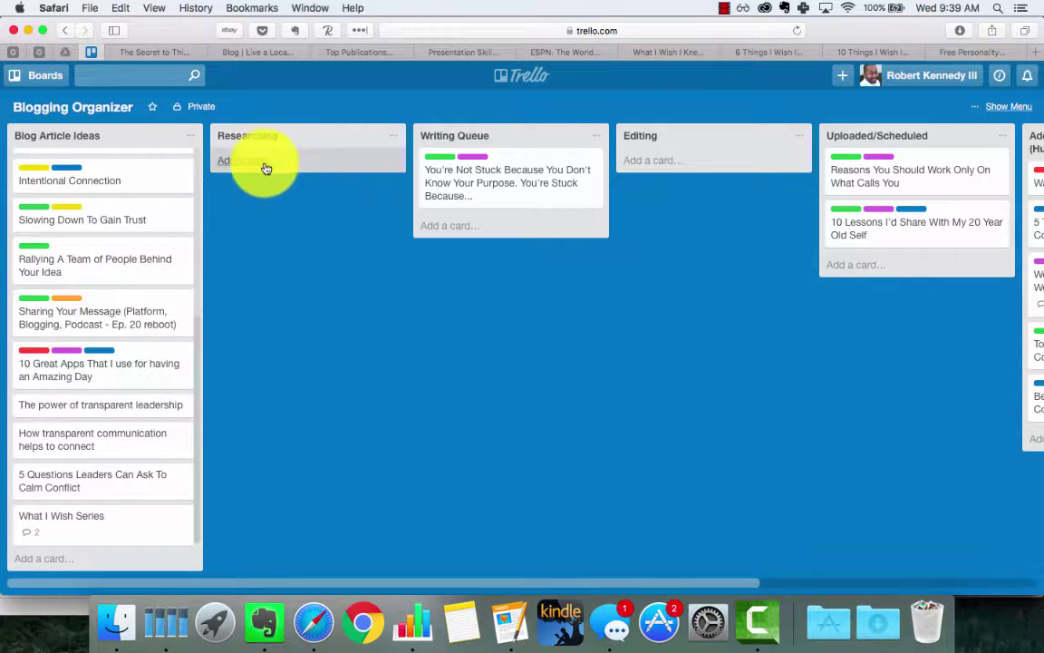
# - Review the workflow lists from Blog Article Ideas and Researching through to Added To Other Channels
pyautogui.hscroll(5, 652, 273)
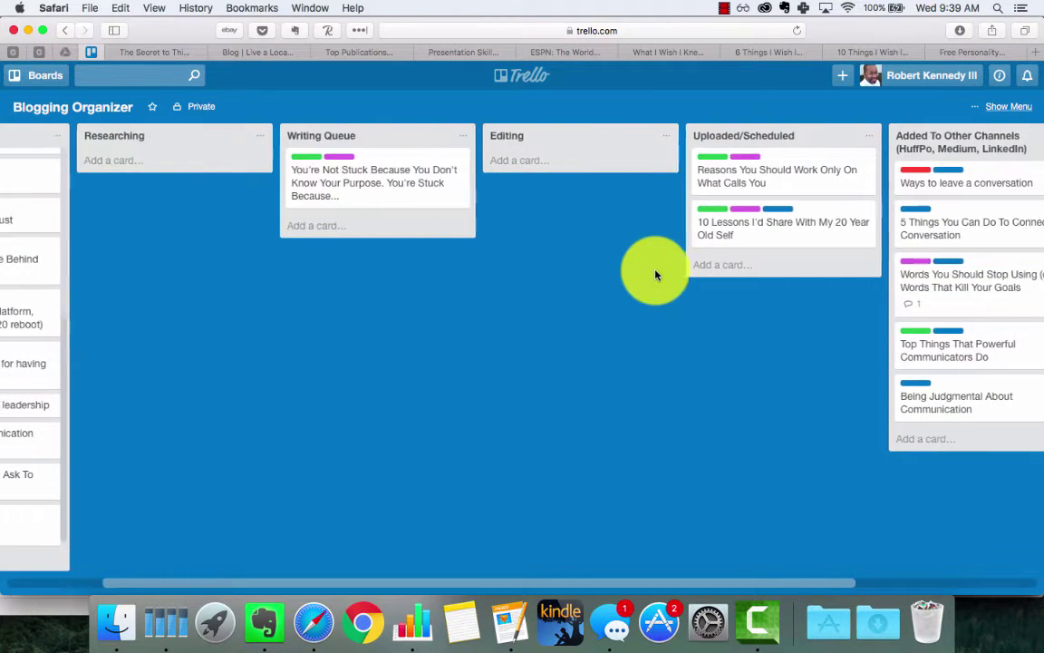
pyautogui.hscroll(8, 457, 287)
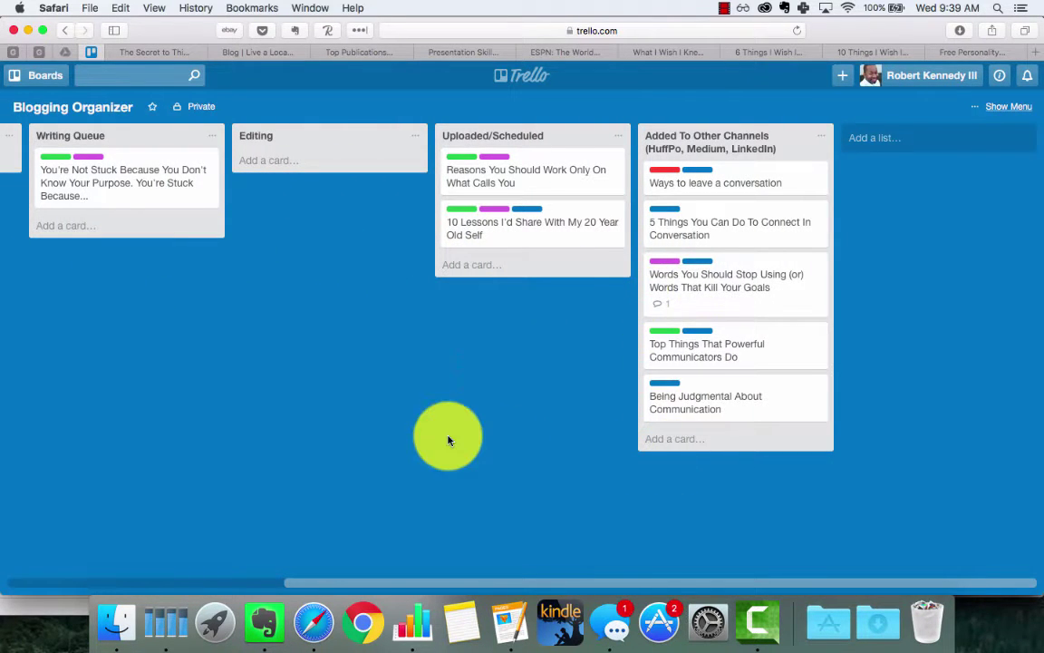
pyautogui.hscroll(-6, 450, 431)
pyautogui.hscroll(-7, 448, 441)
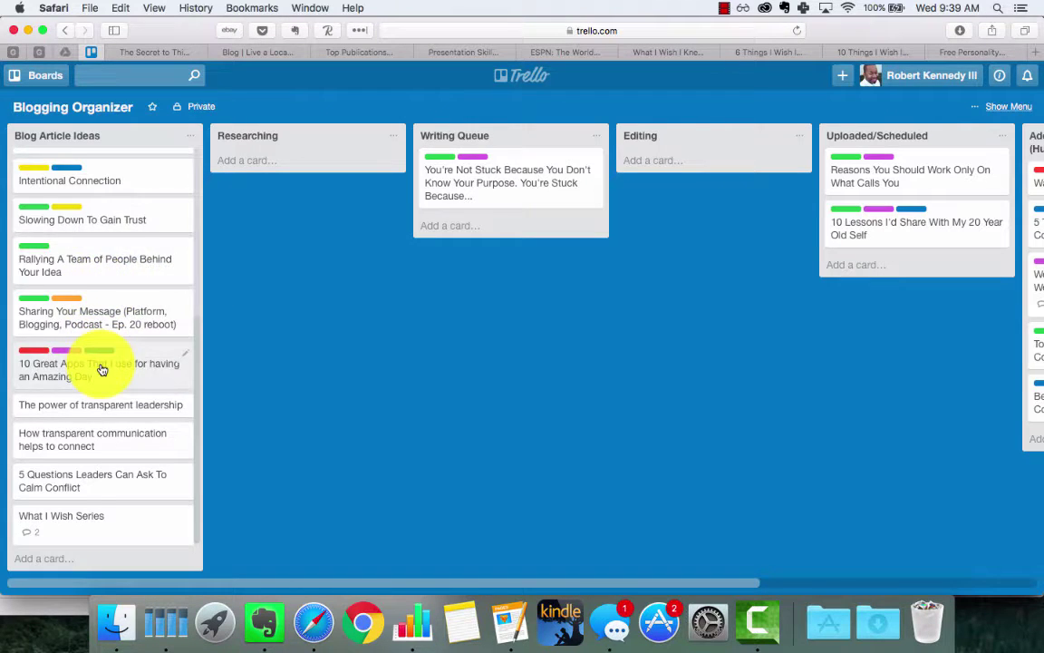
pyautogui.scroll(5, 100, 368)
pyautogui.scroll(-5, 102, 370)
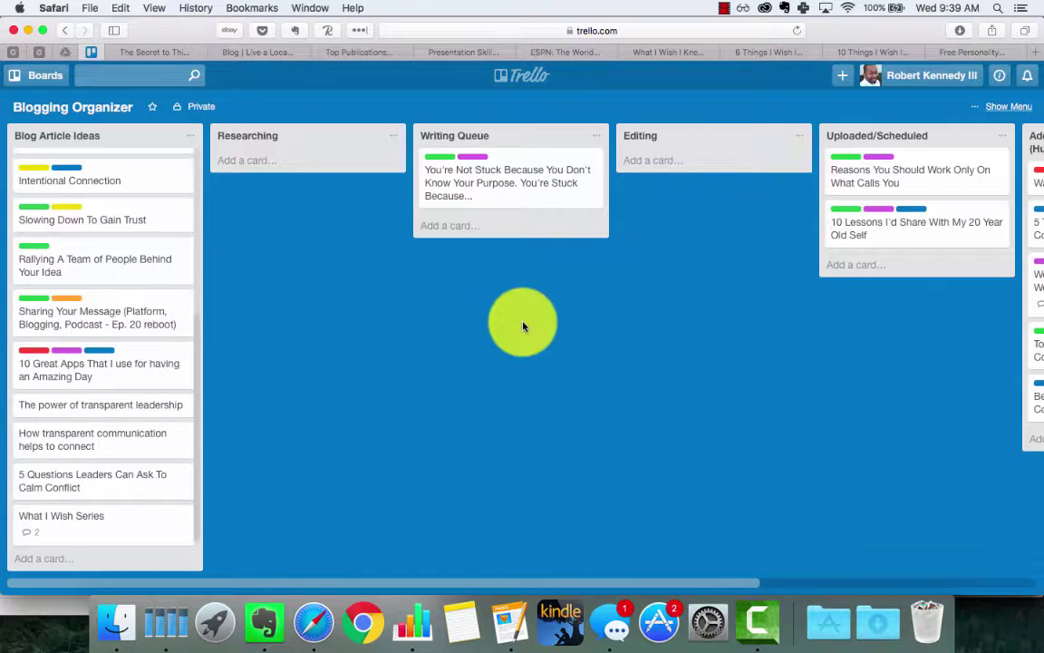
pyautogui.hscroll(10, 523, 323)
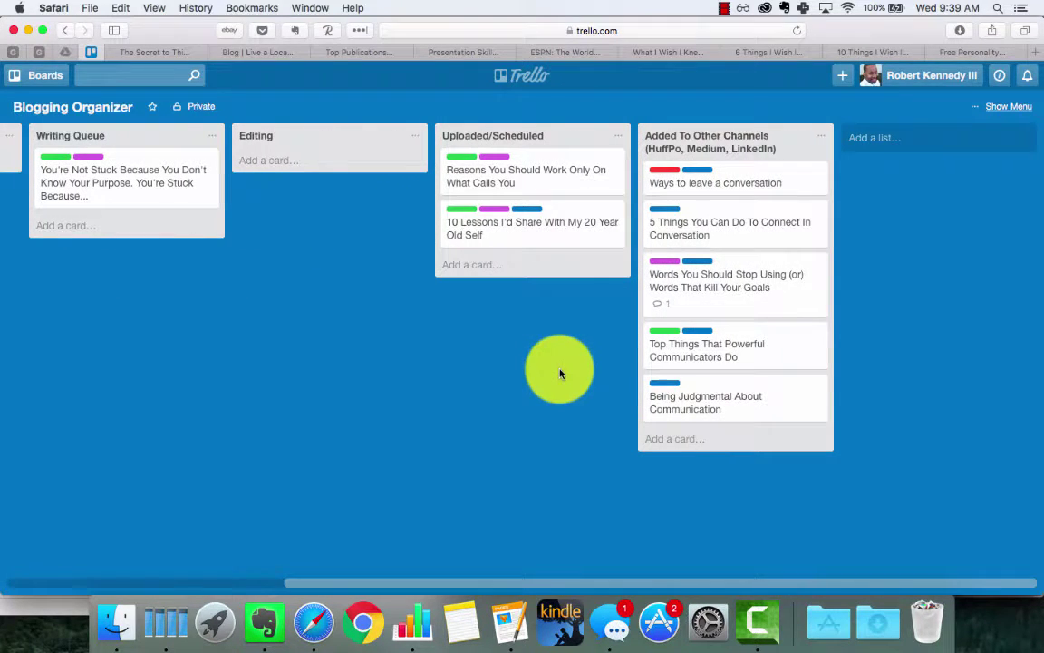